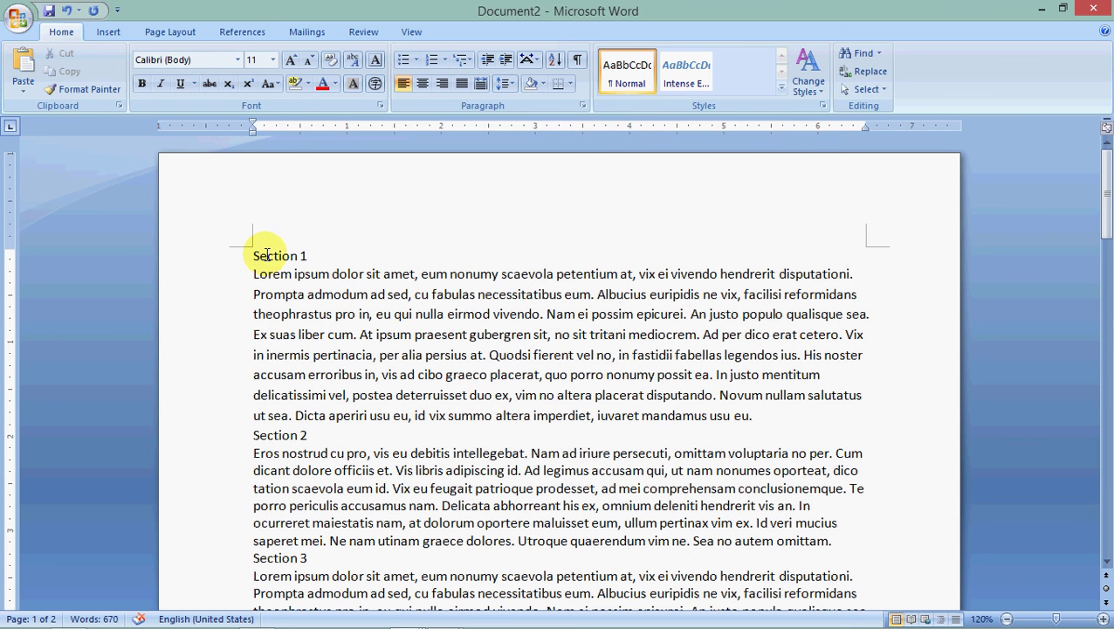
Step: Open the Styles pane, which lists only Normal, and select the Section 1 heading line
scroll(279, 261, down, 3)
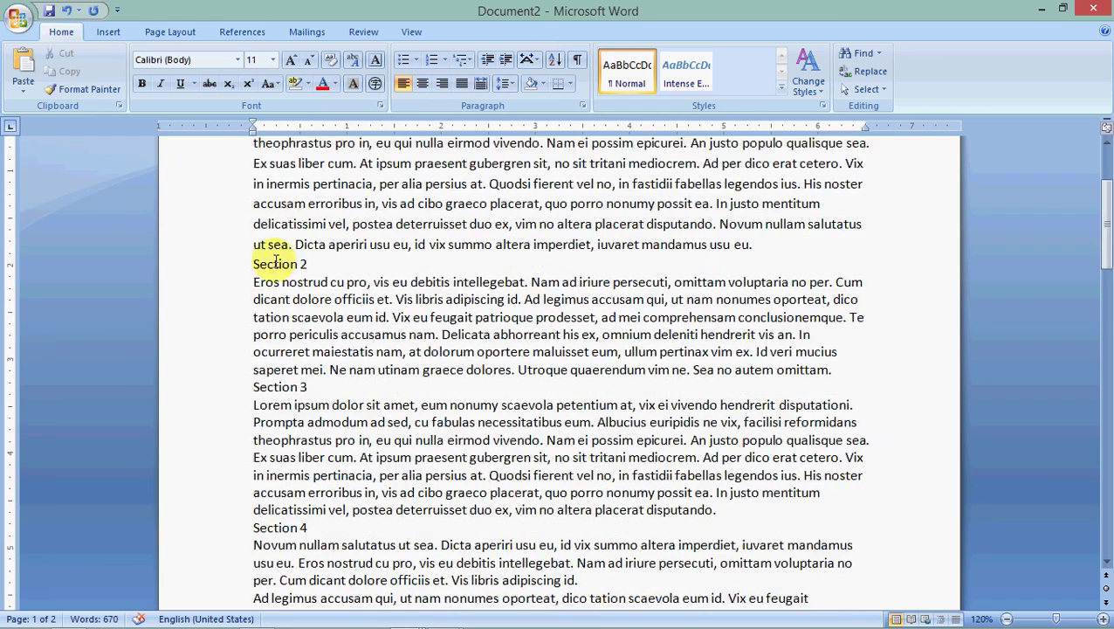
scroll(311, 361, down, 1)
scroll(311, 367, up, 4)
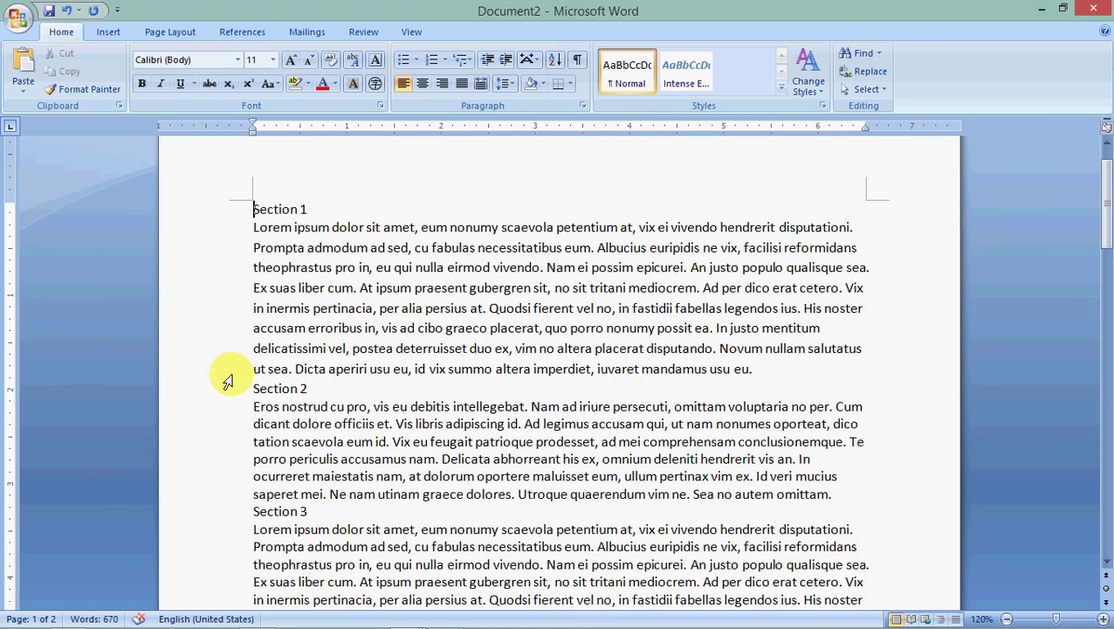
scroll(227, 381, down, 1)
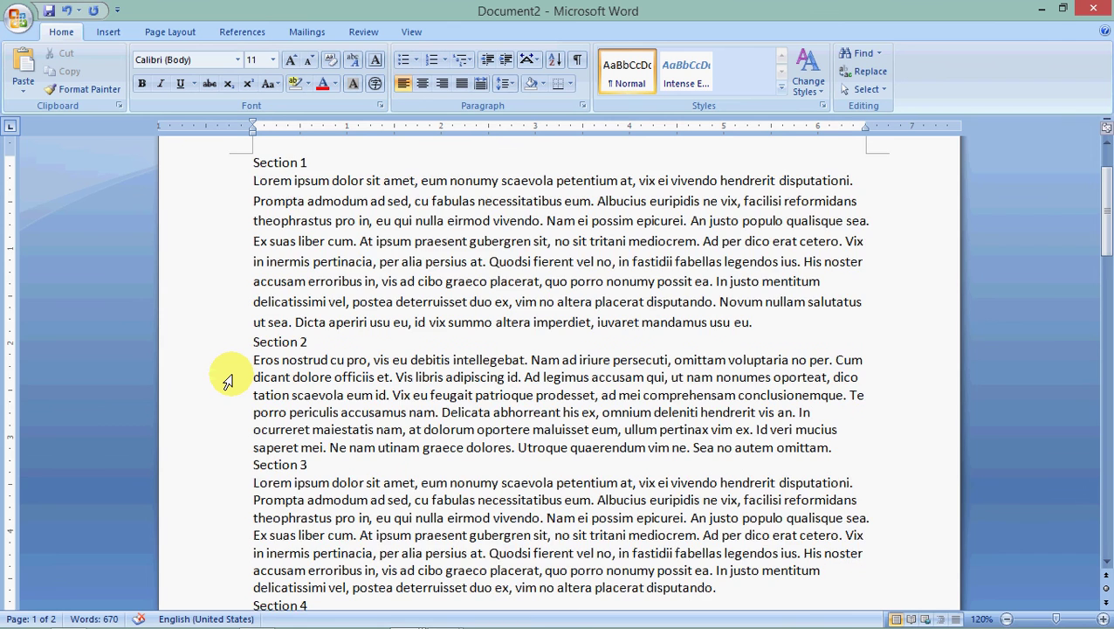
scroll(227, 382, down, 2)
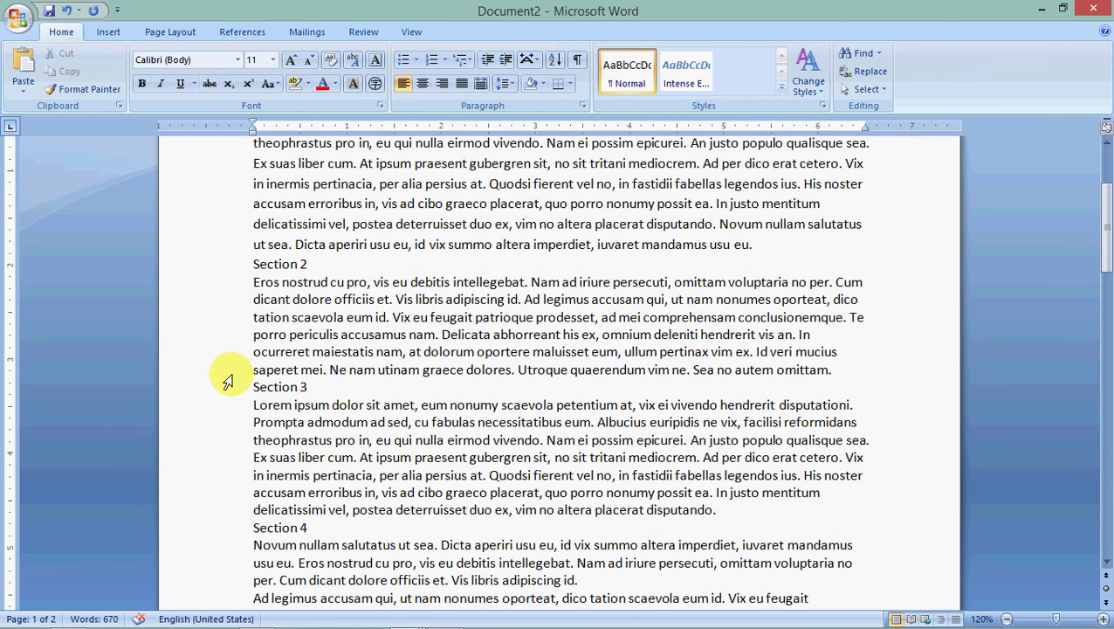
scroll(227, 381, up, 3)
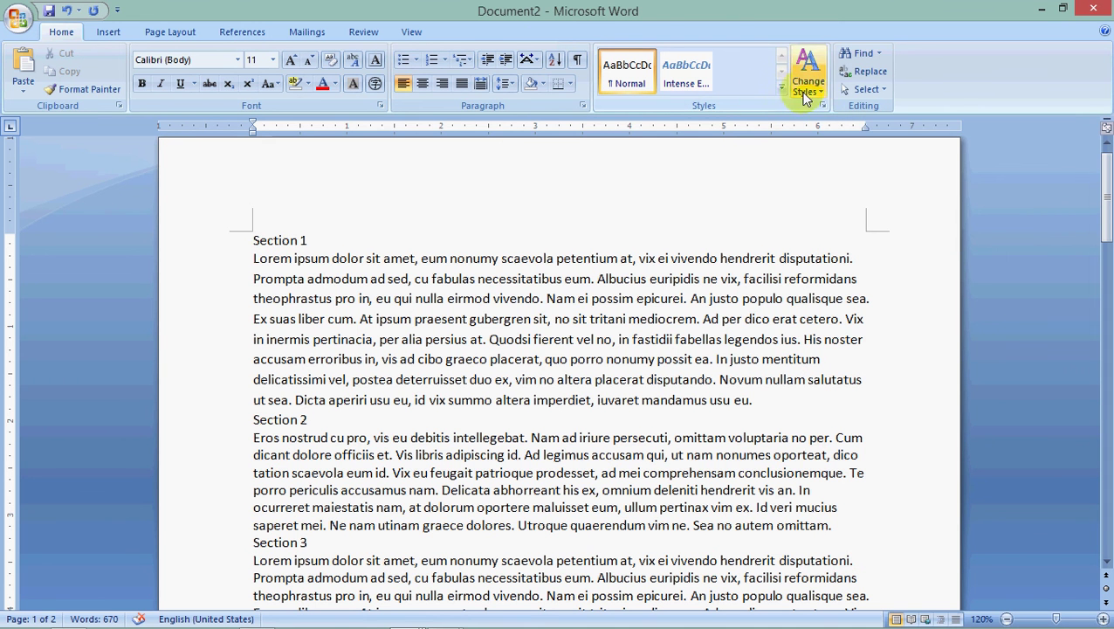
click(822, 106)
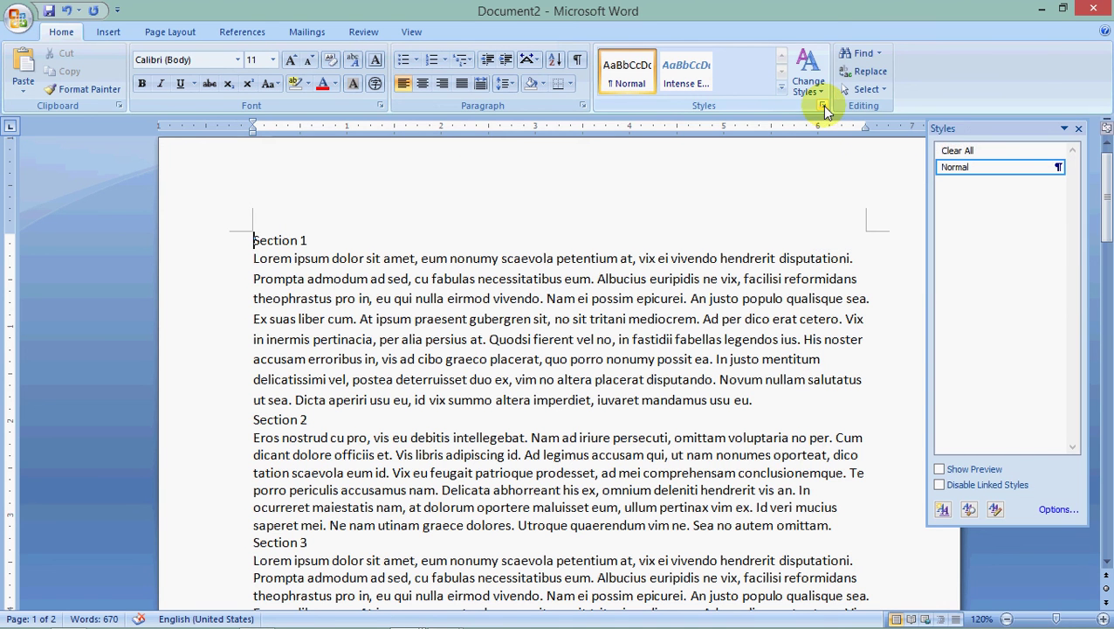
mouse_move(993, 131)
mouse_down()
mouse_move(990, 111)
mouse_move(988, 123)
mouse_up()
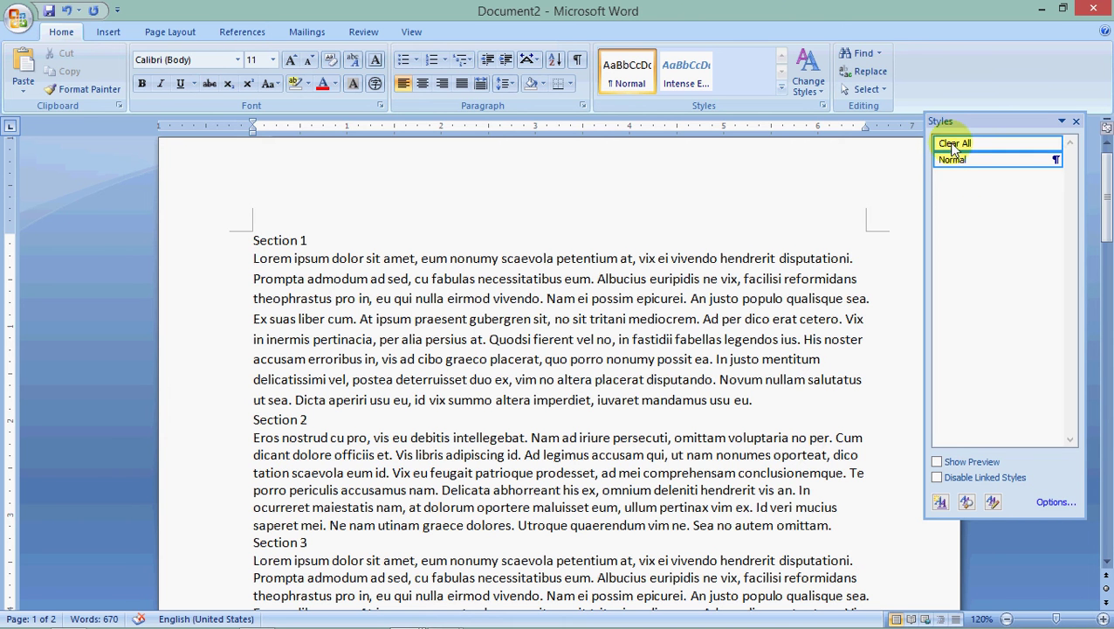
mouse_move(950, 165)
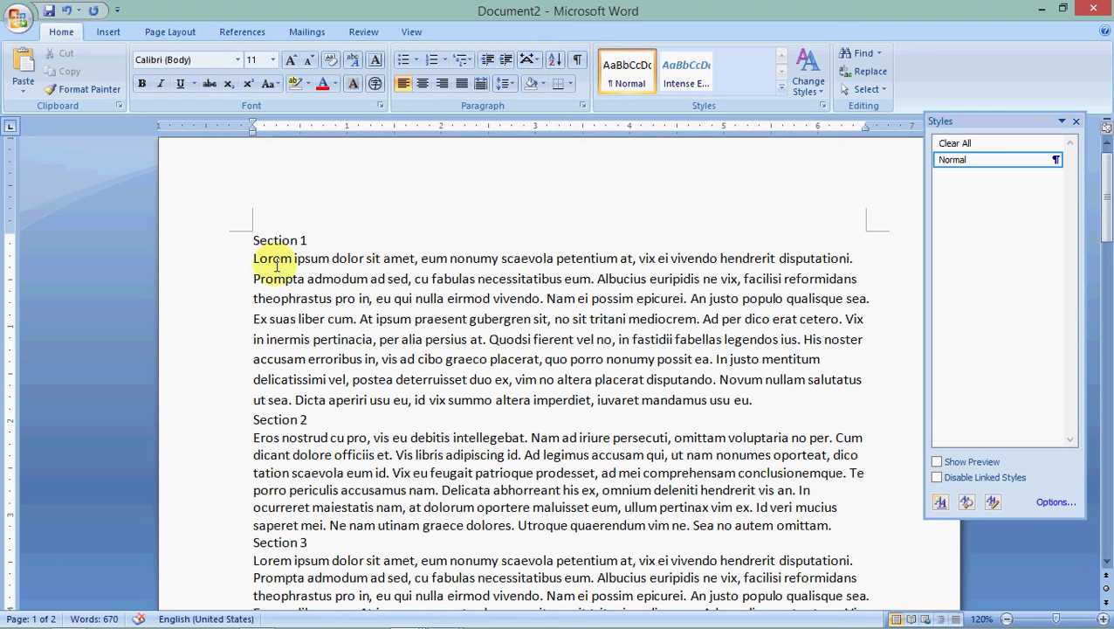
click(228, 245)
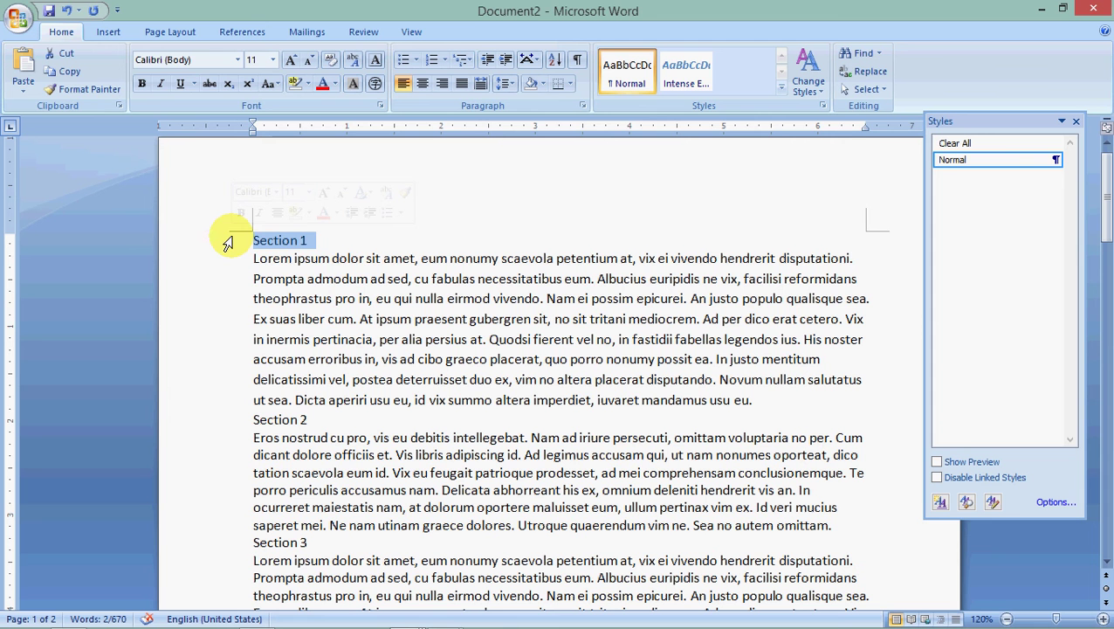
Step: Format the Section 1 heading as Arial, 14 pt, bold
click(237, 61)
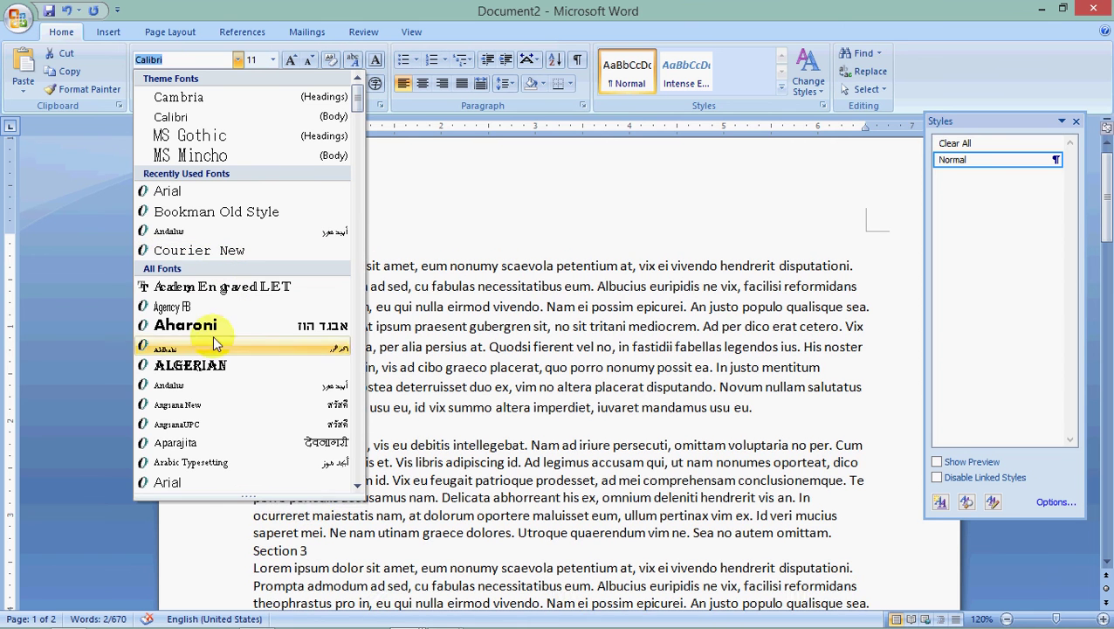
click(210, 190)
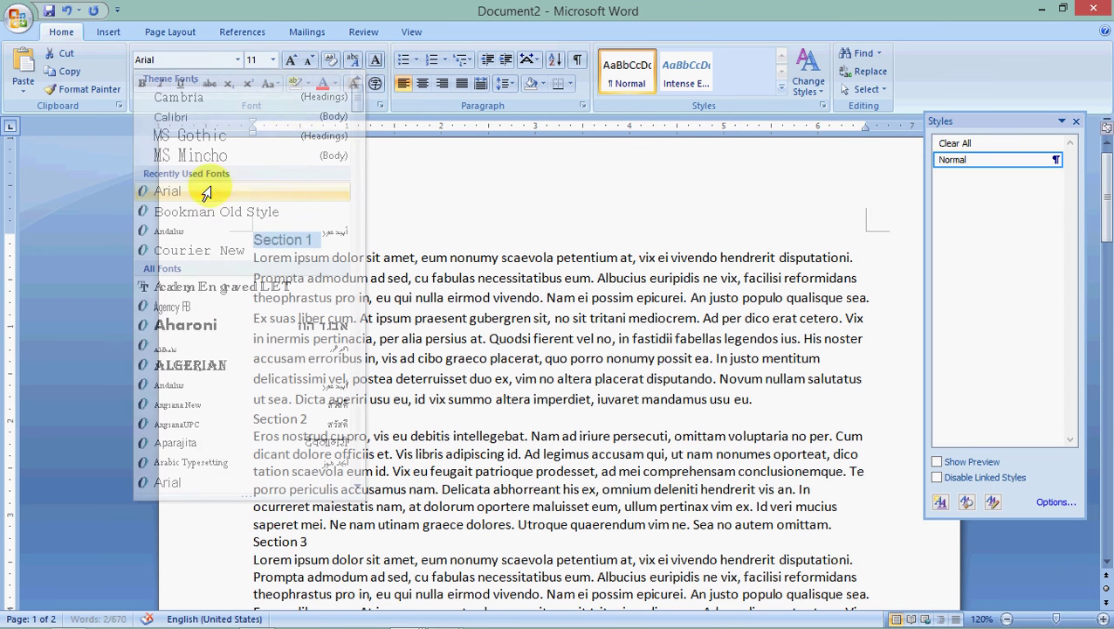
click(273, 61)
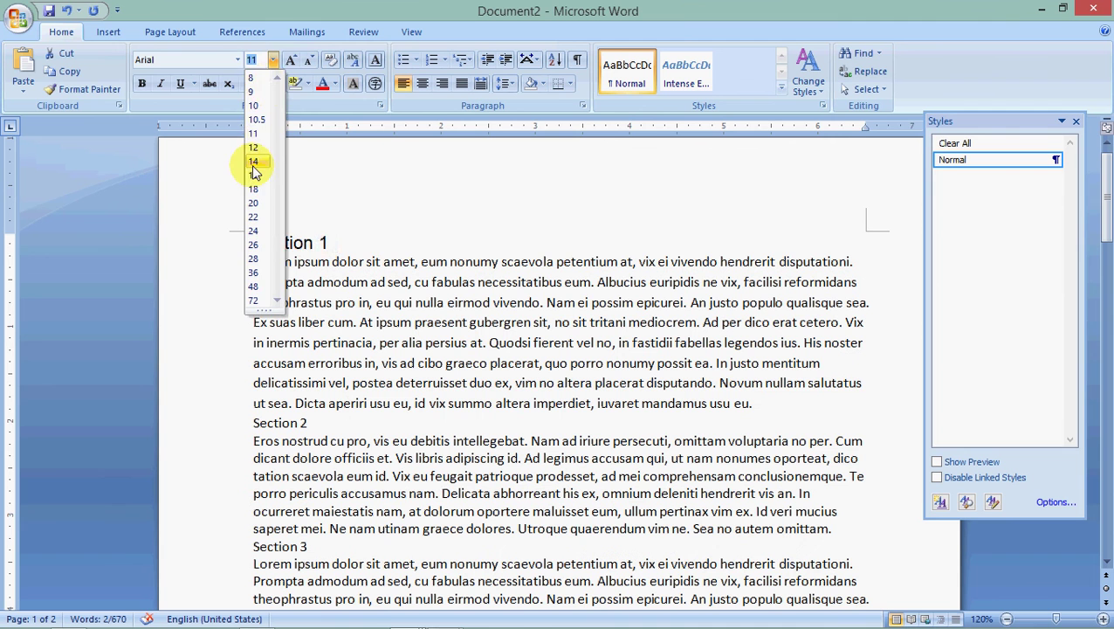
click(253, 164)
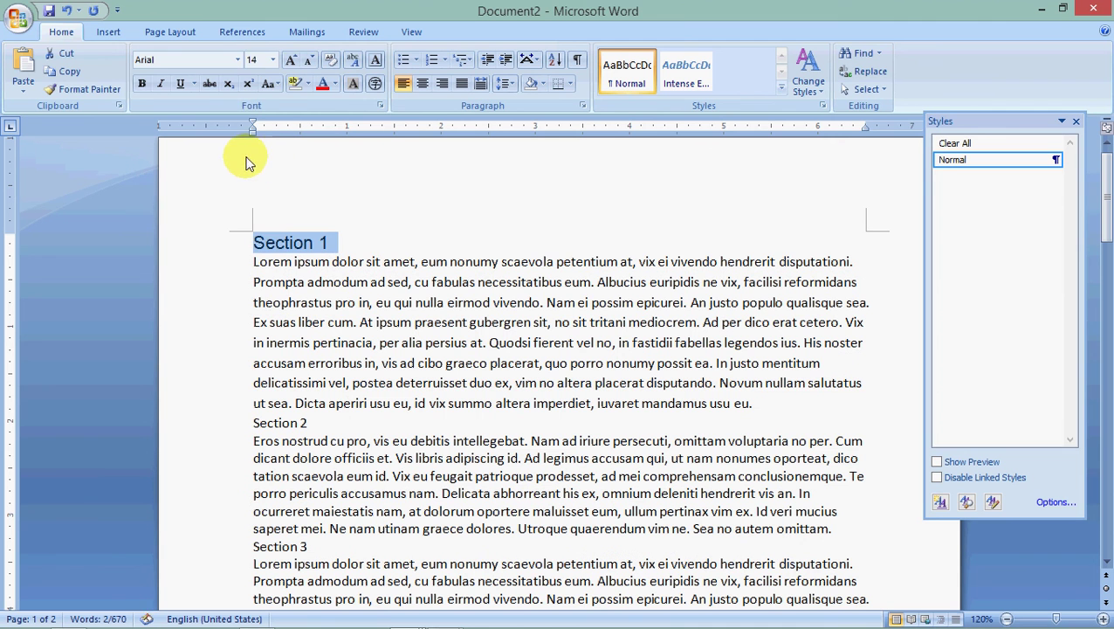
click(142, 84)
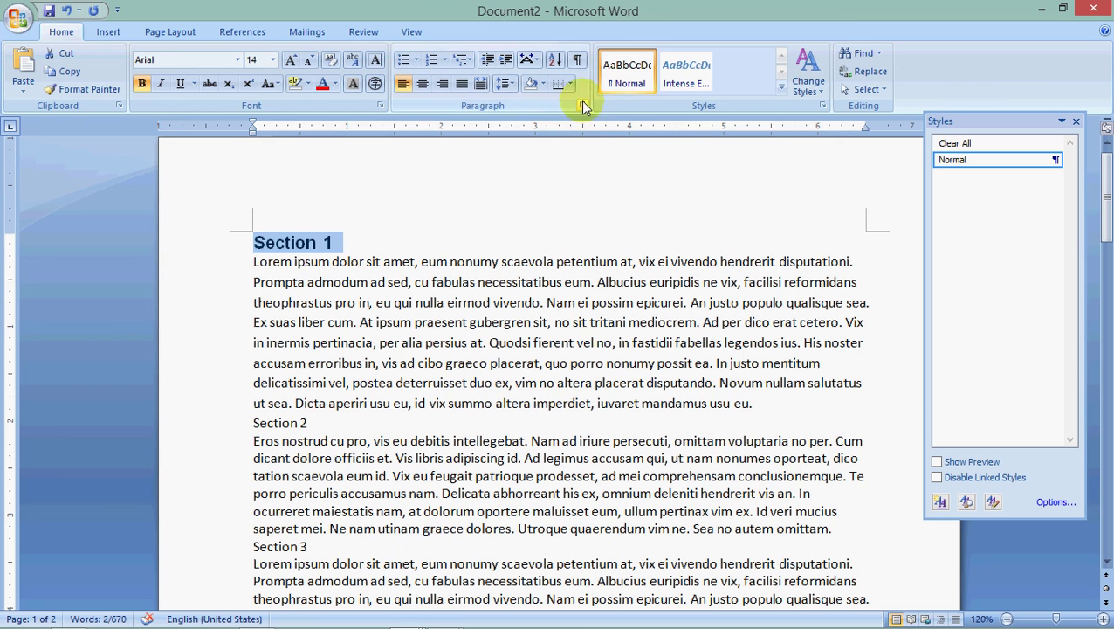
click(379, 257)
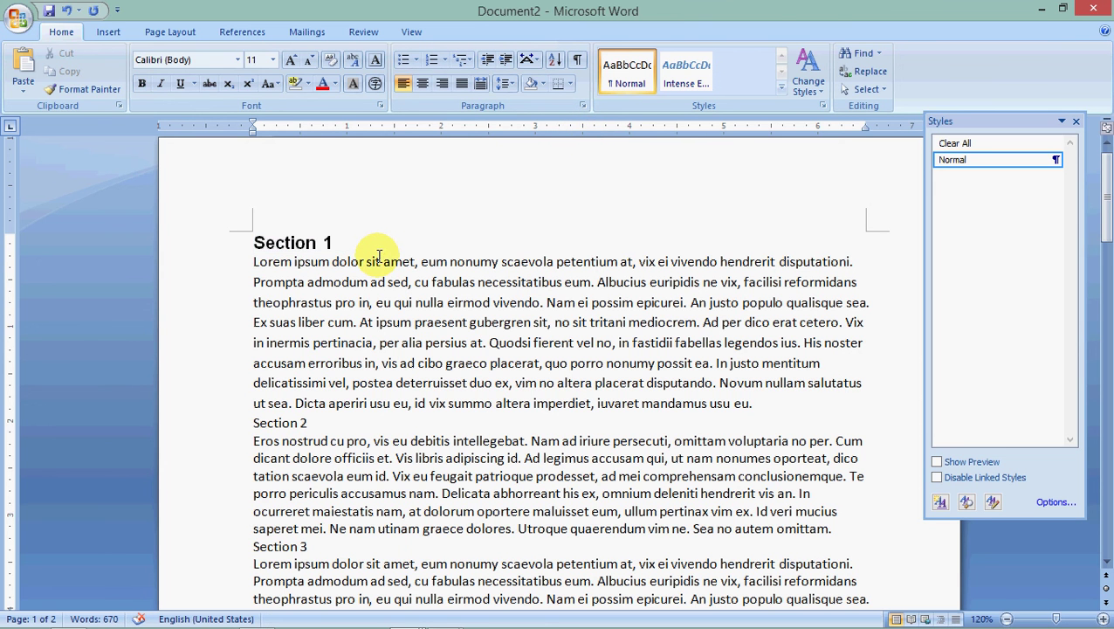
Step: Set the first Section 1 body paragraph to Book Antiqua 12 pt with a left indent
click(228, 274)
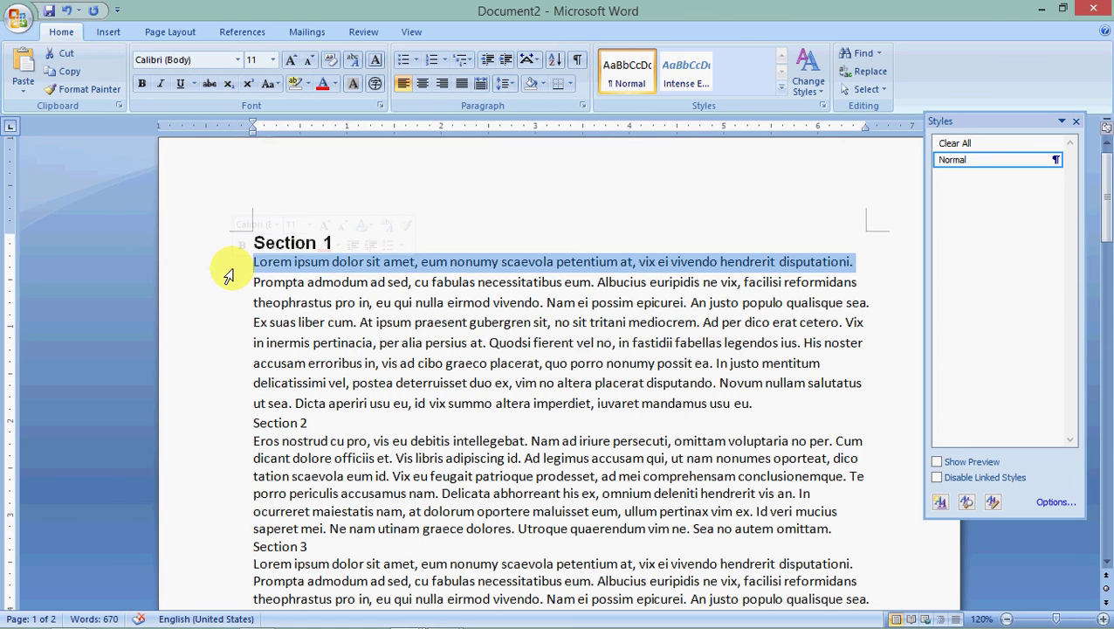
double_click(228, 276)
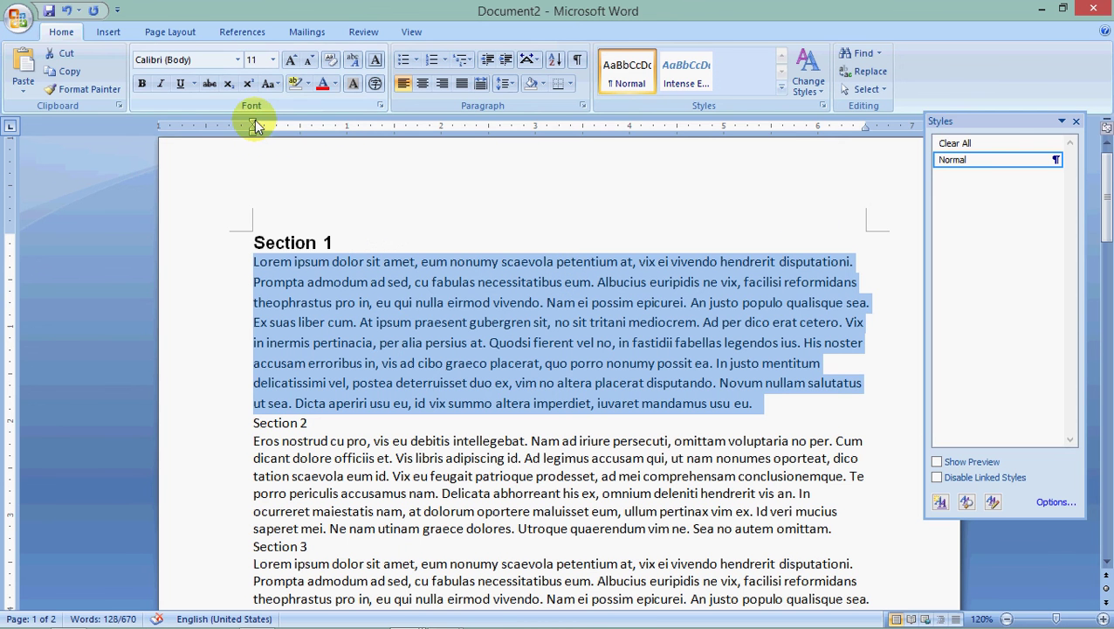
click(237, 58)
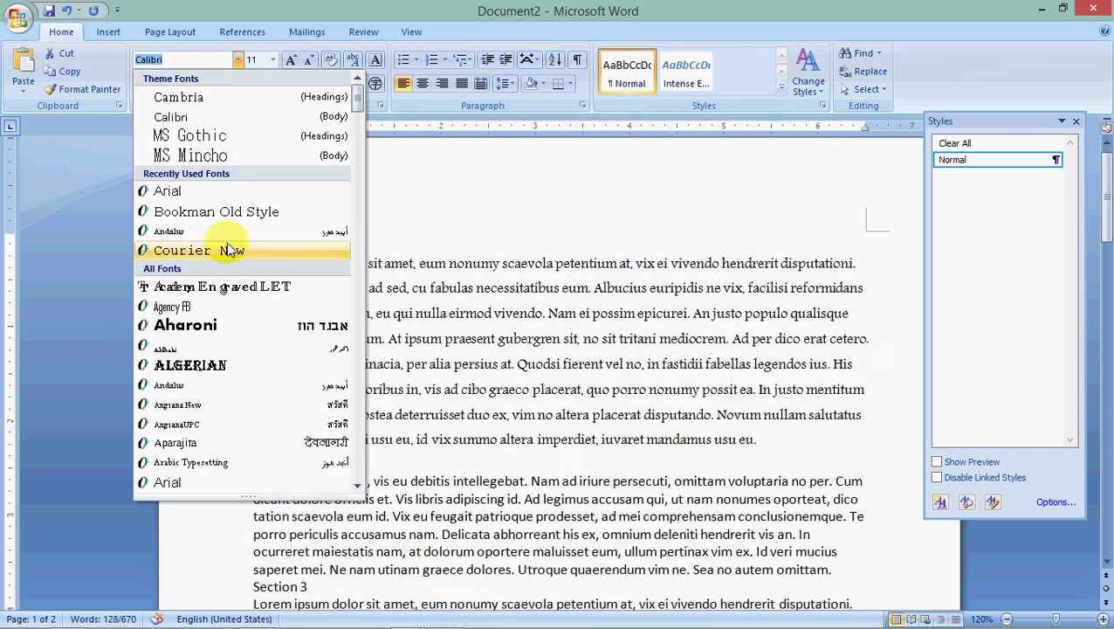
scroll(218, 325, down, 2)
scroll(219, 330, down, 5)
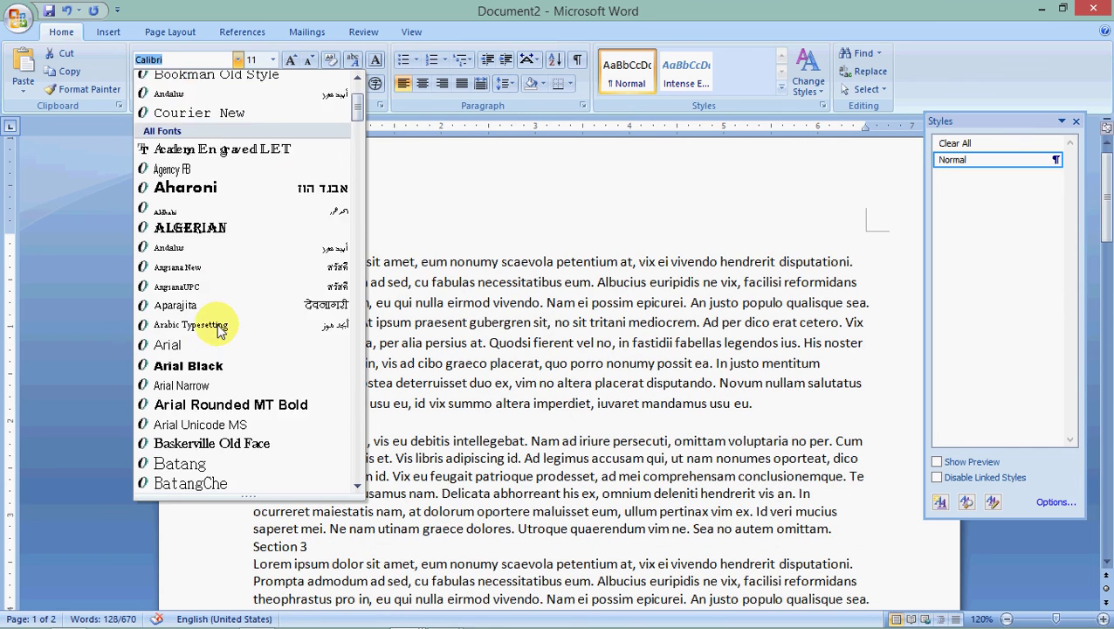
scroll(219, 330, down, 2)
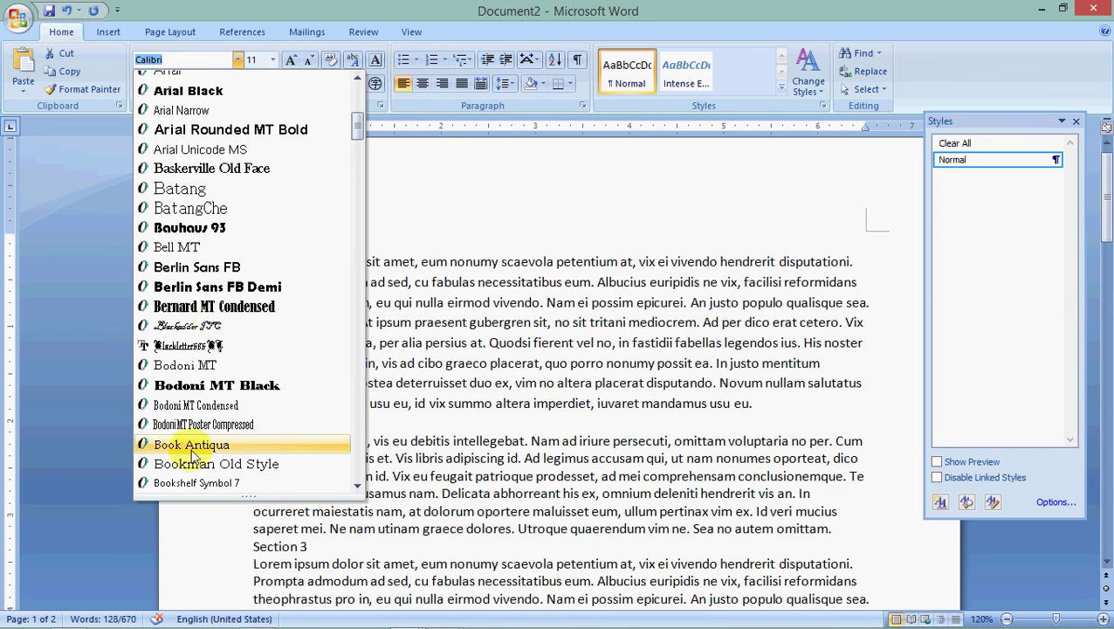
click(197, 447)
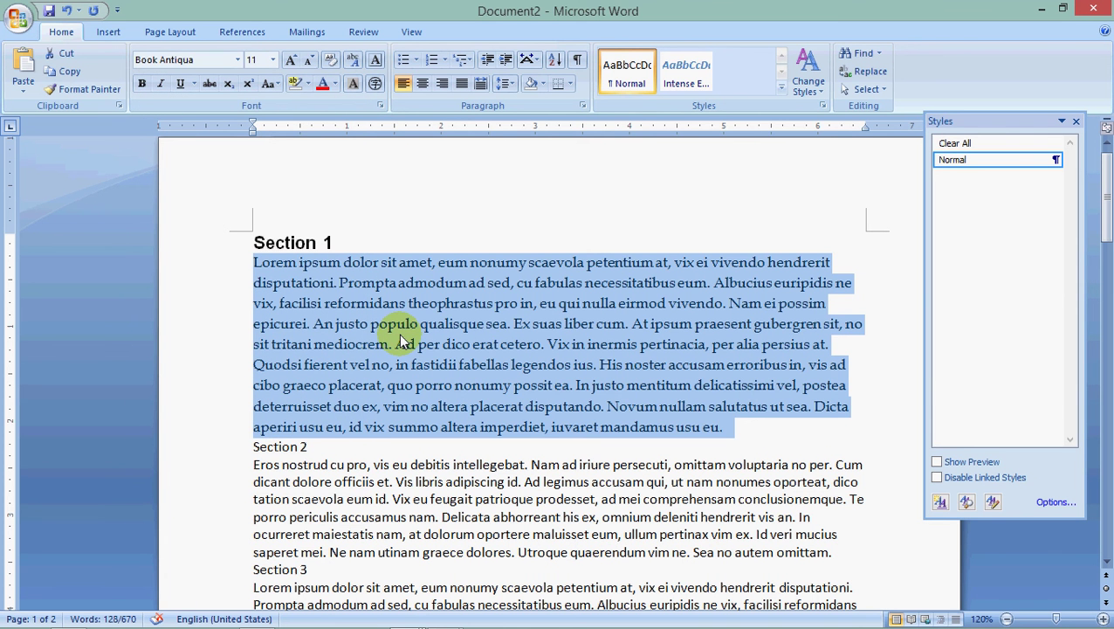
click(272, 60)
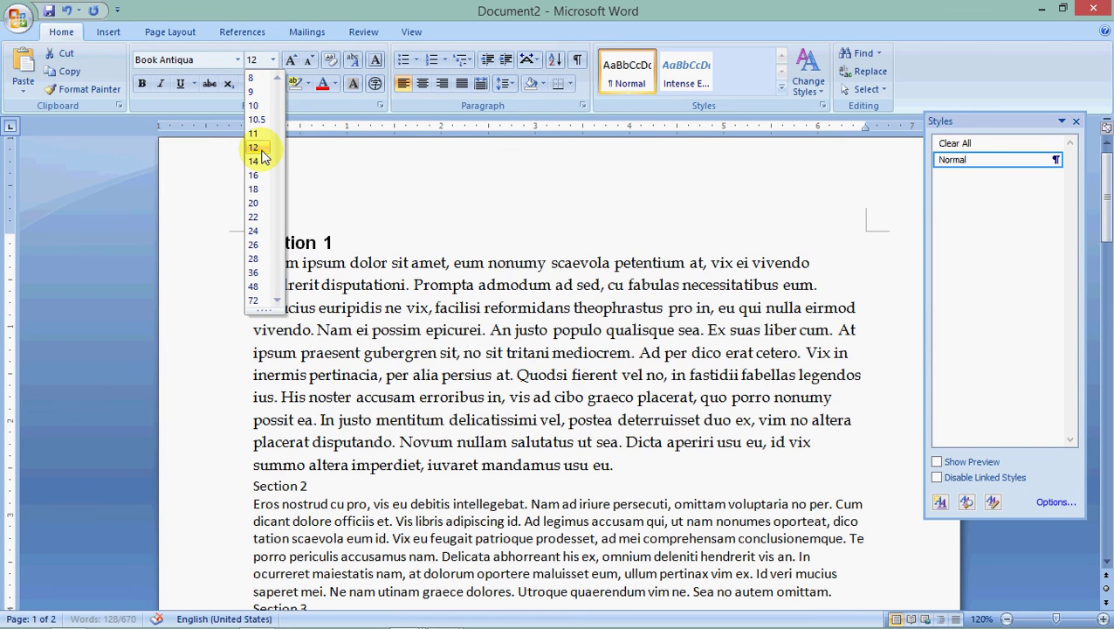
click(261, 150)
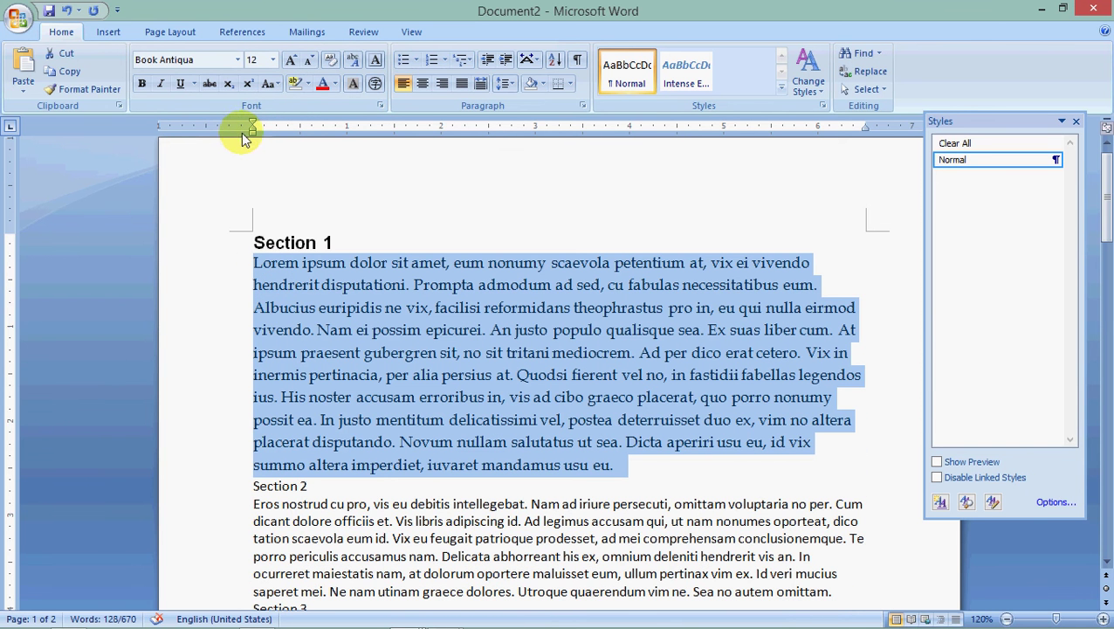
drag(251, 131, 270, 131)
click(362, 373)
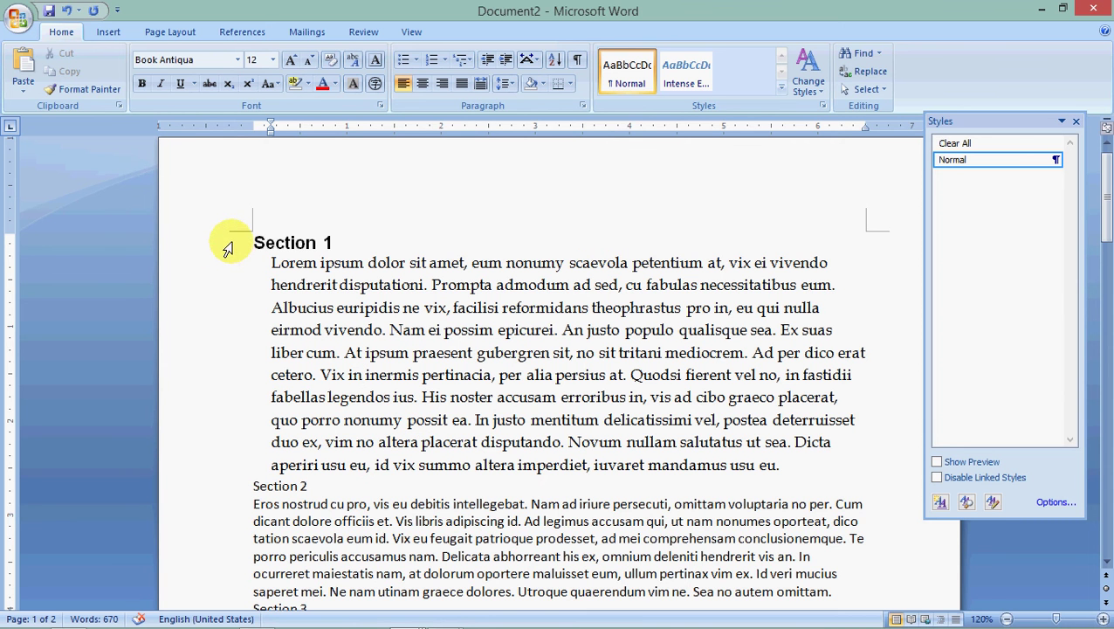
click(225, 249)
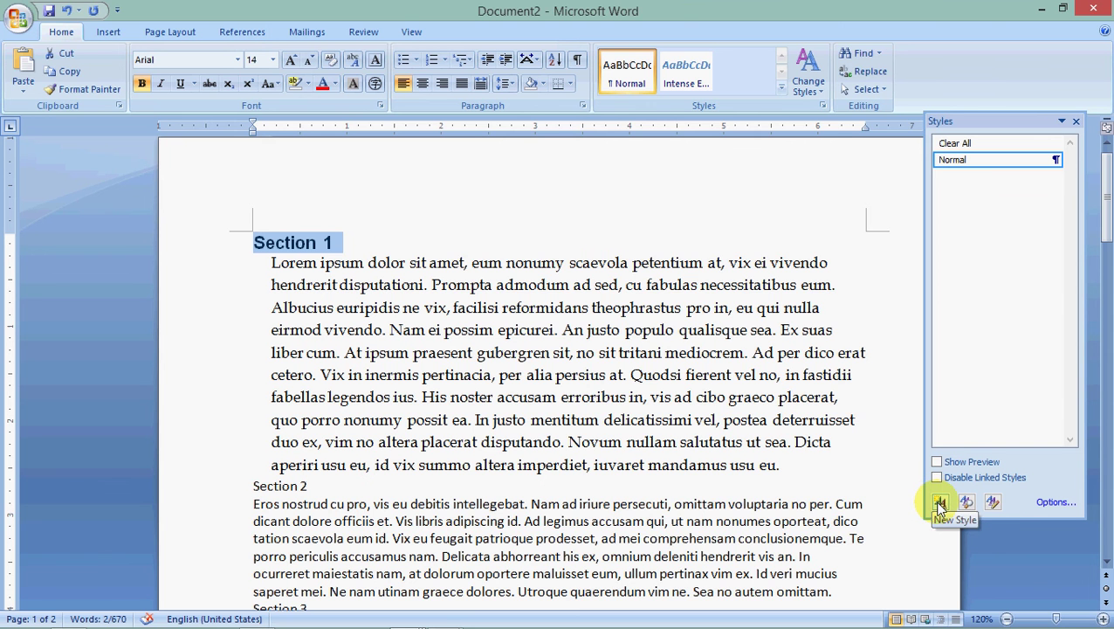
Step: Name a new style from the heading's formatting 'Section Head', dismissing the duplicate-name warning
click(940, 504)
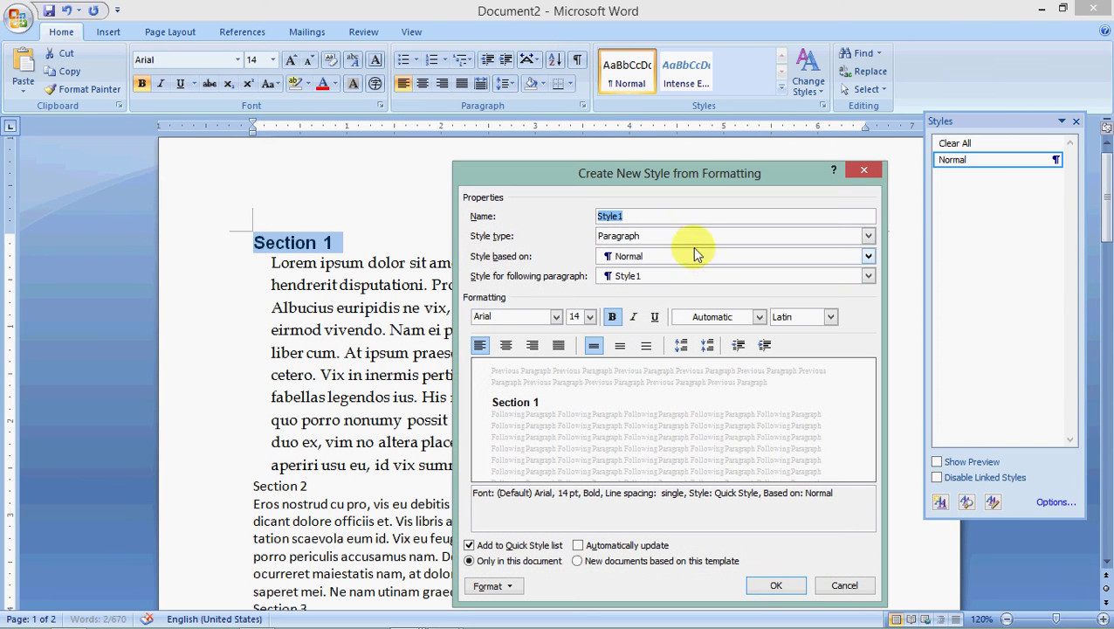
text(S)
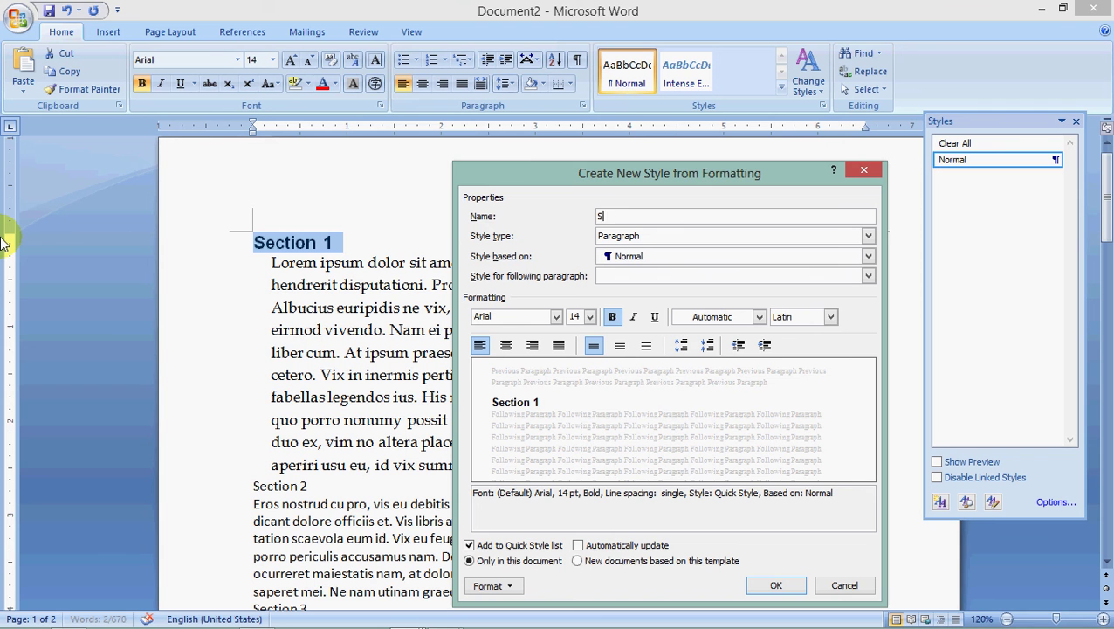
text(ection Head)
key(shift+Home)
text(Hea)
click(786, 588)
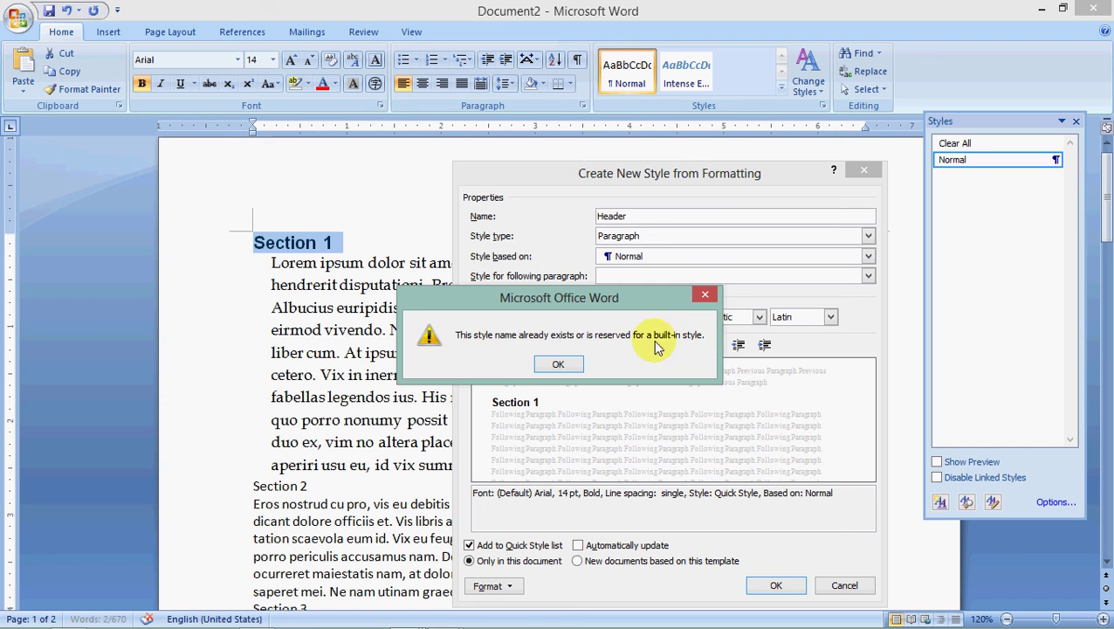
click(557, 364)
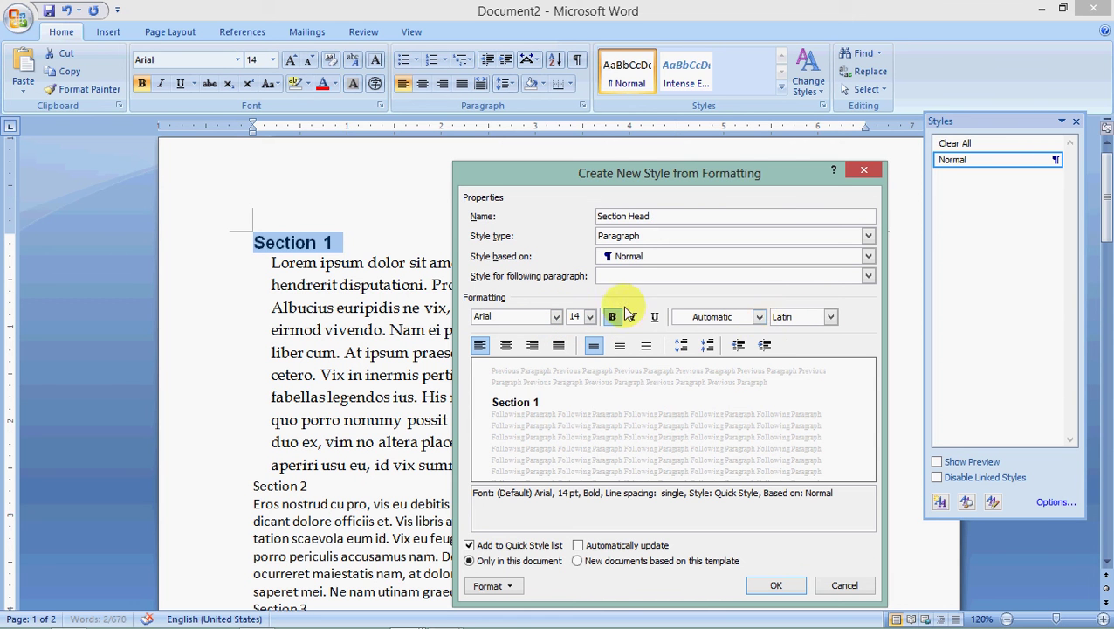
Step: Keep font colour Automatic and script Latin, then create the Section Head style
click(760, 317)
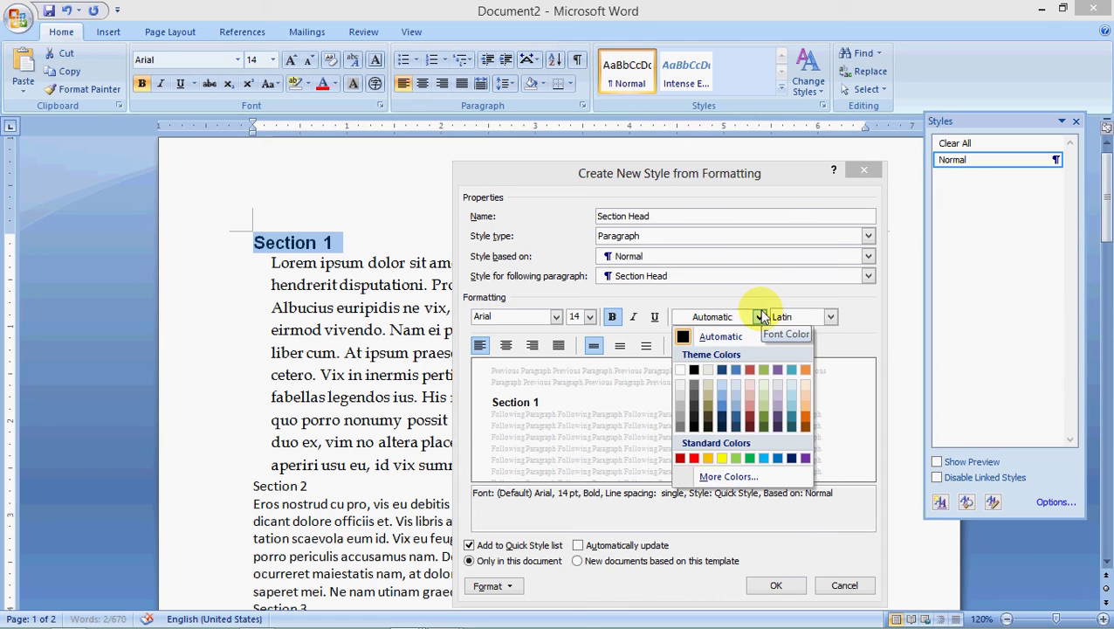
click(760, 317)
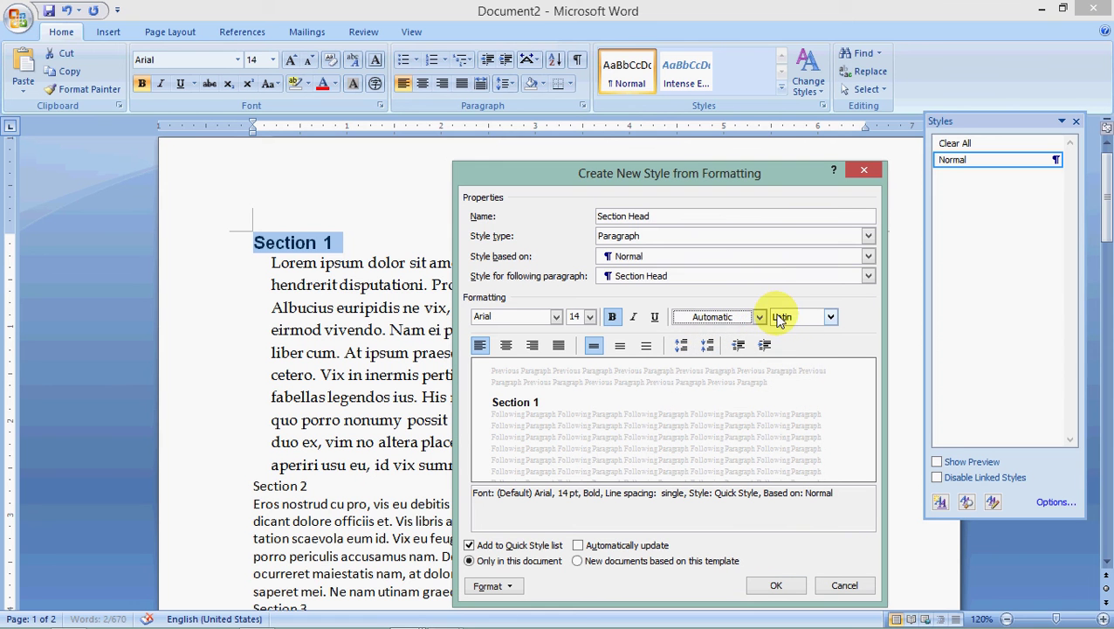
click(831, 317)
click(832, 320)
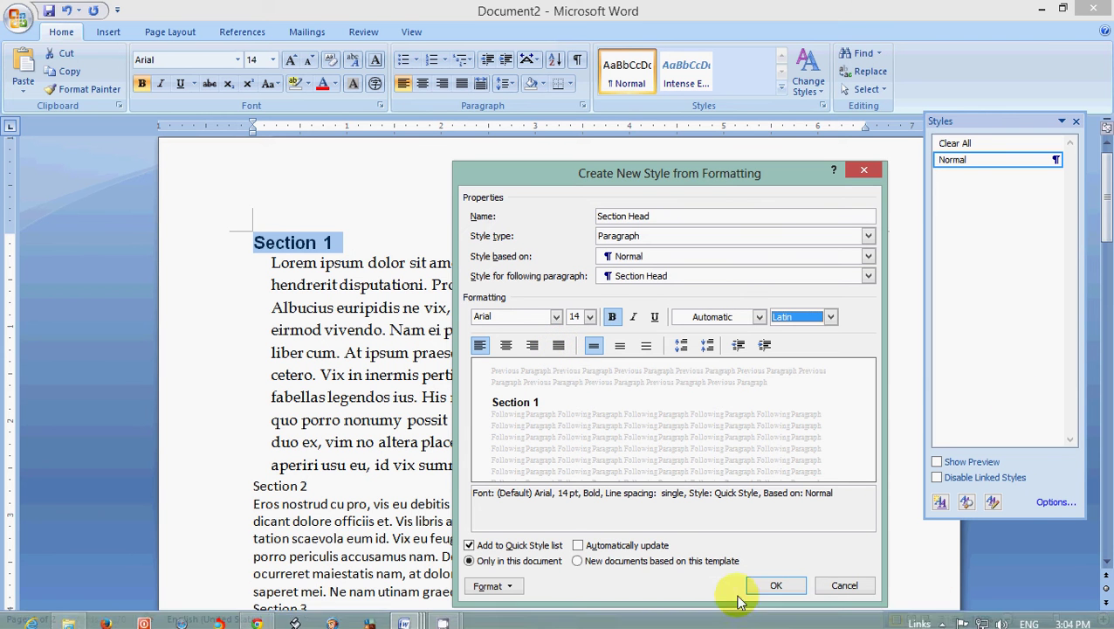
click(773, 585)
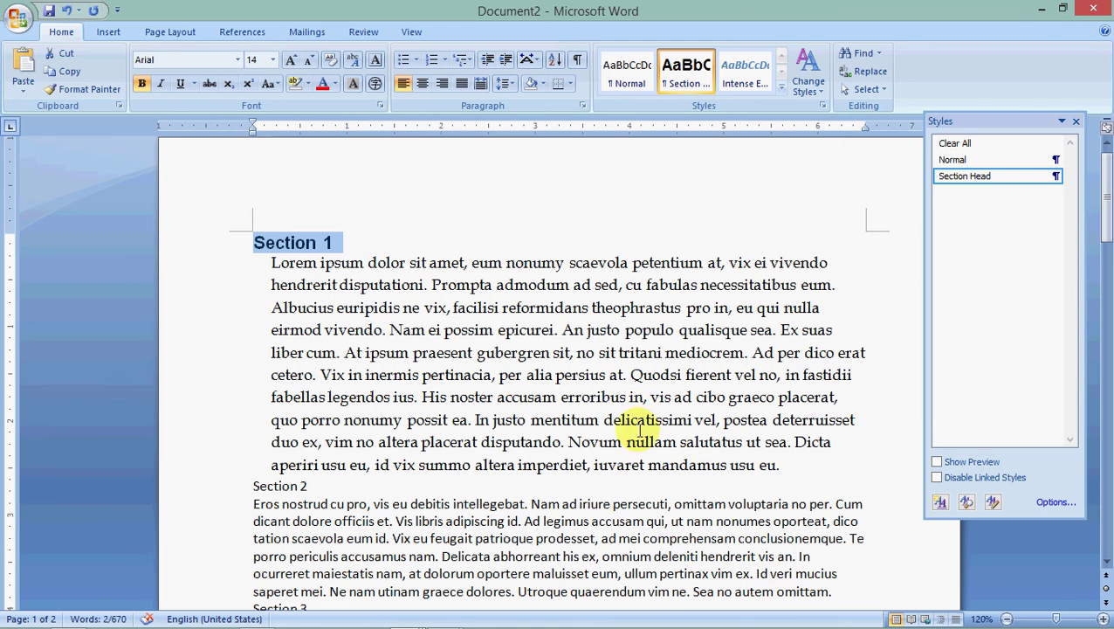
Step: Create a 'Body text' style from the first Lorem ipsum paragraph's Book Antiqua 12 formatting
double_click(225, 306)
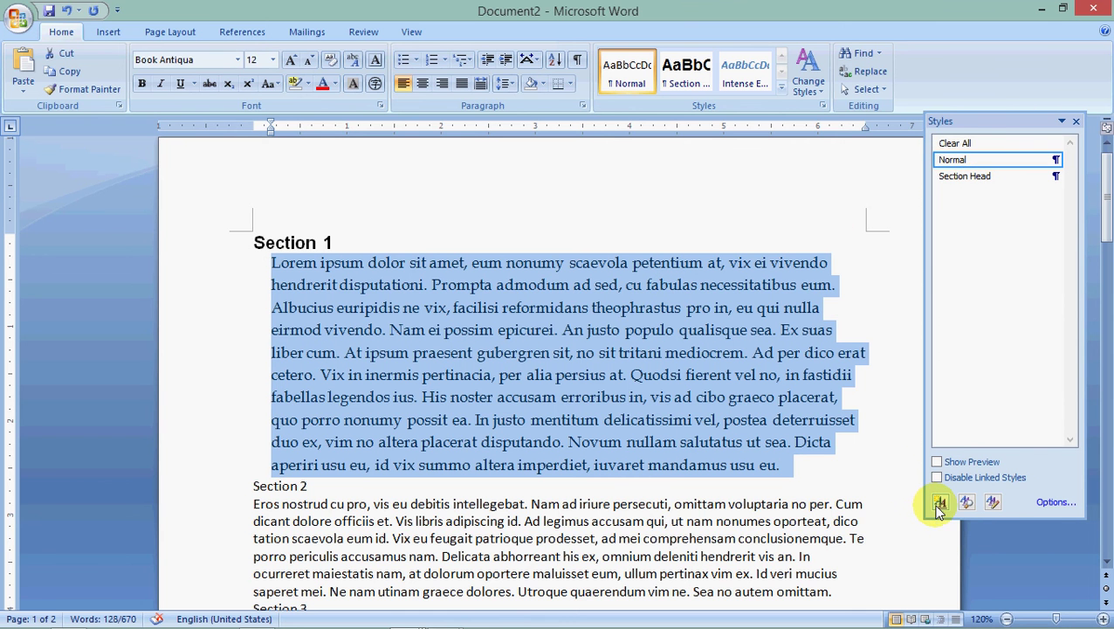
click(940, 503)
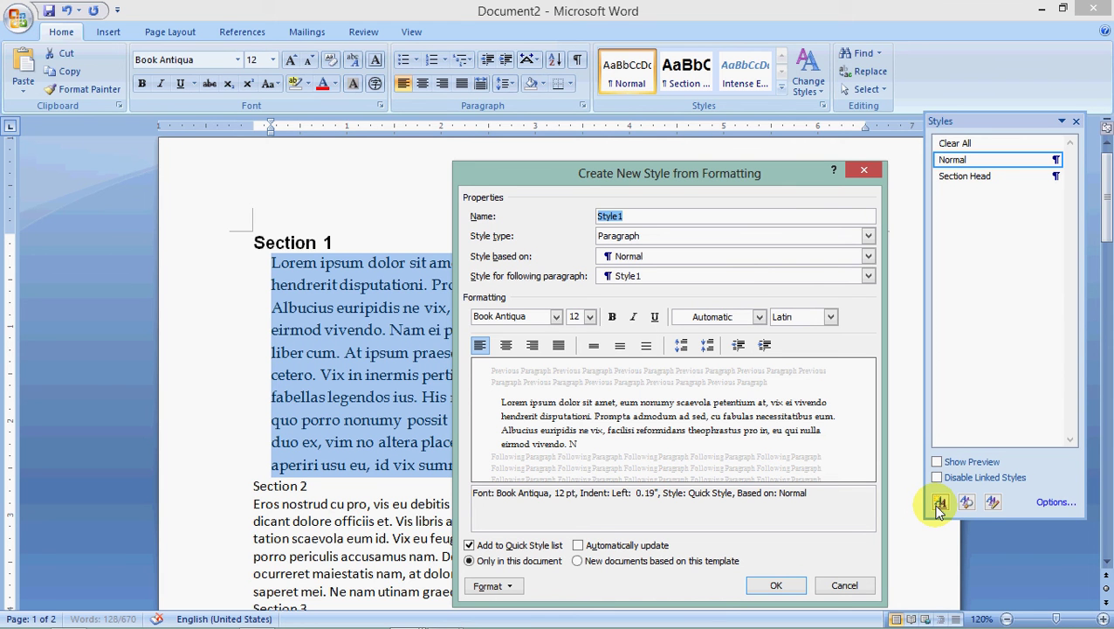
text(Body text)
key(Return)
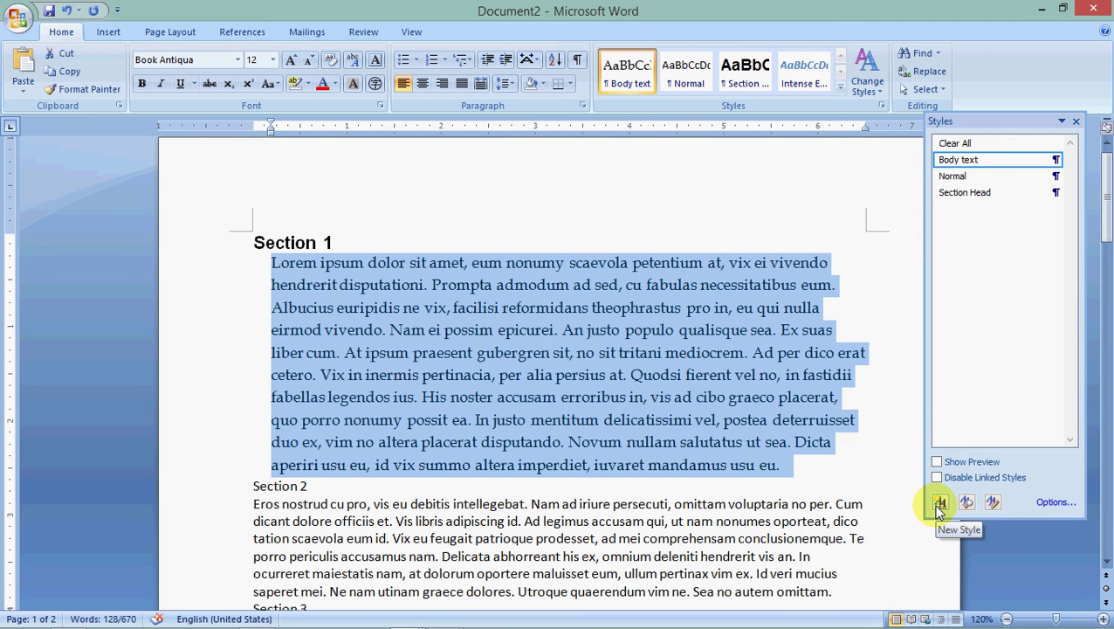
click(362, 371)
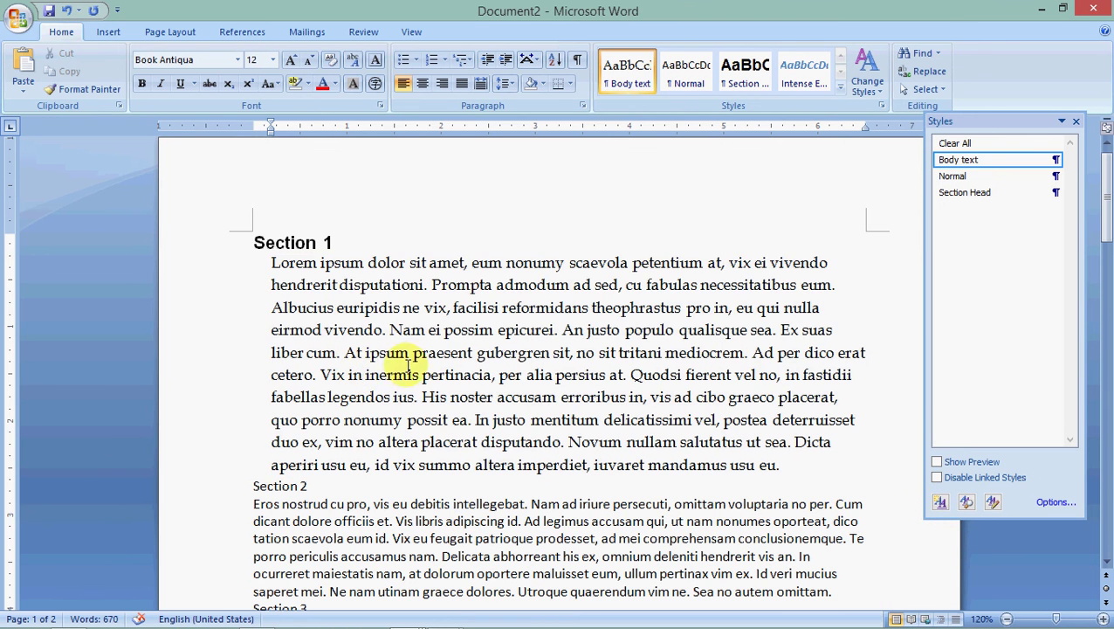
mouse_move(978, 166)
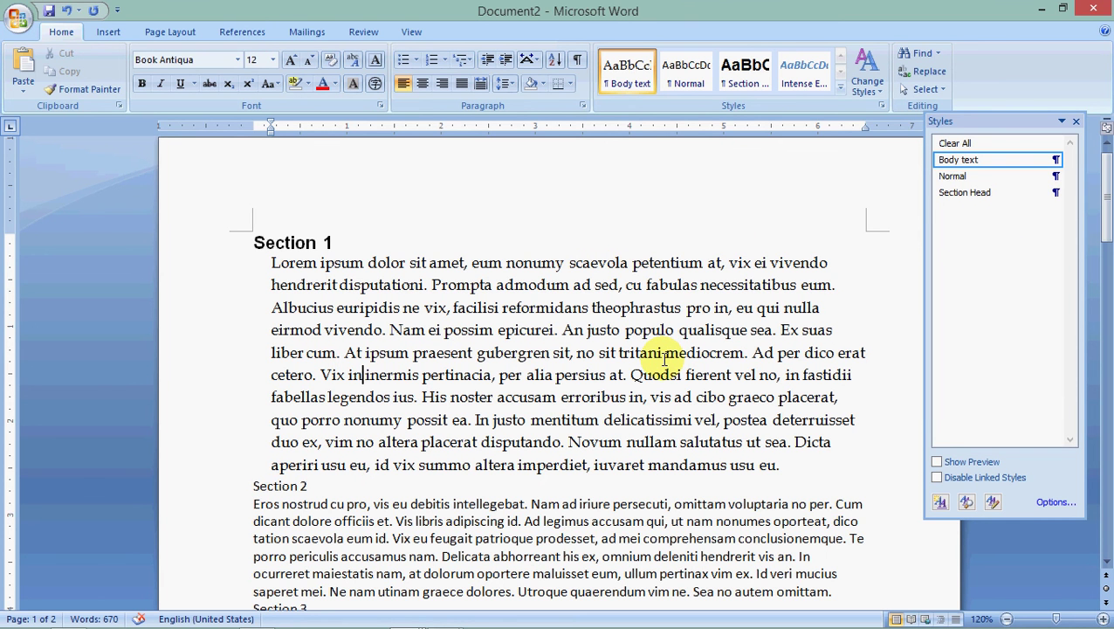
scroll(663, 358, down, 1)
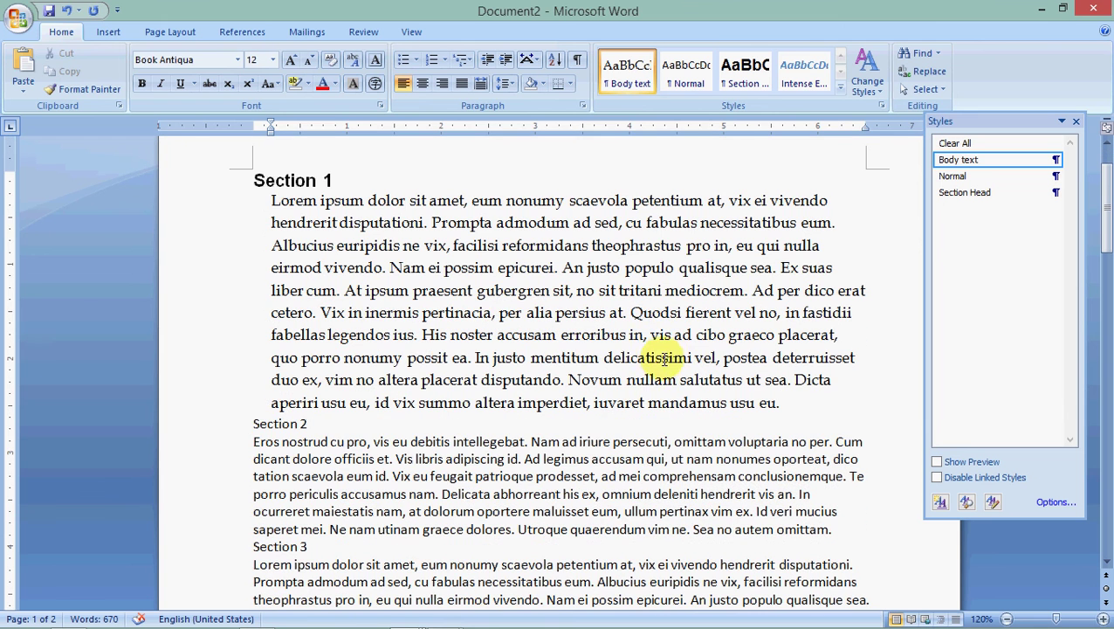
Step: Select the entire document and apply the Body text style to all of it
triple_click(237, 407)
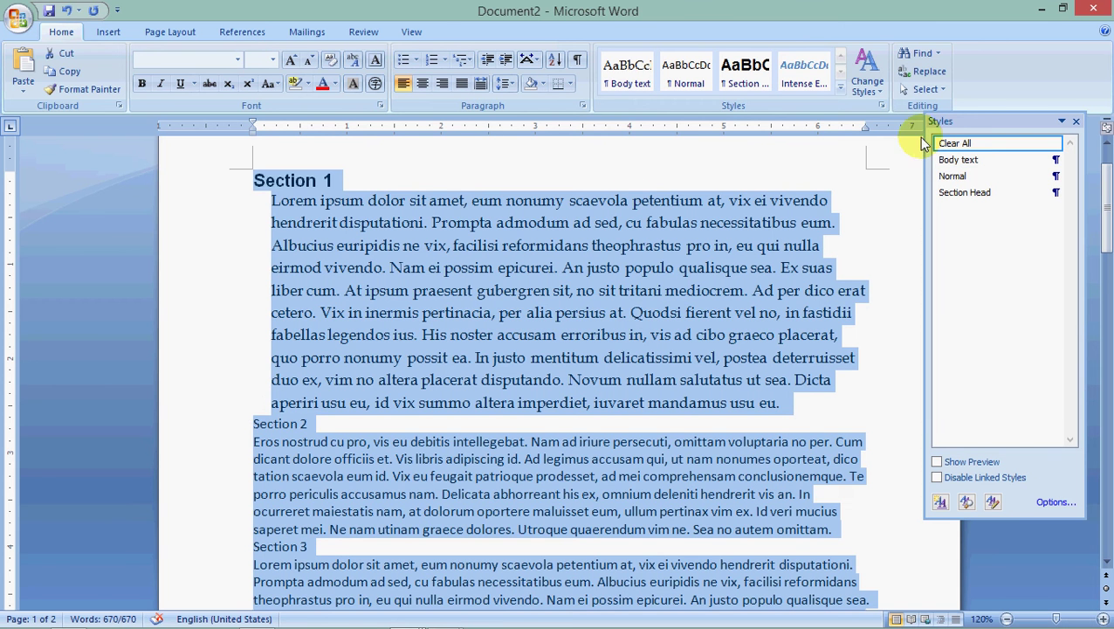
click(966, 164)
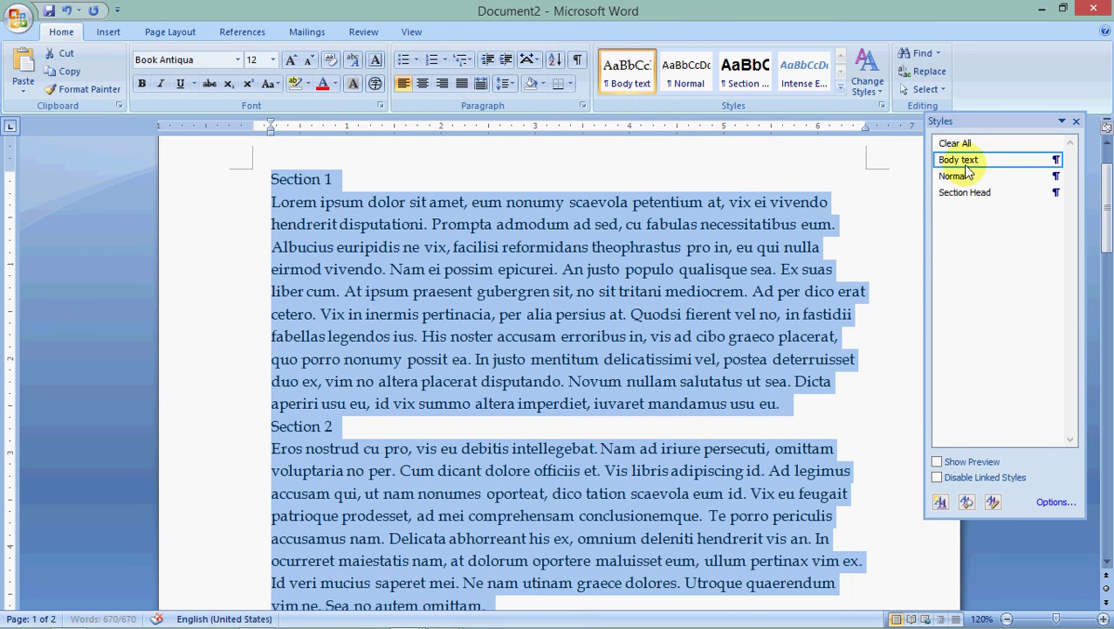
click(381, 289)
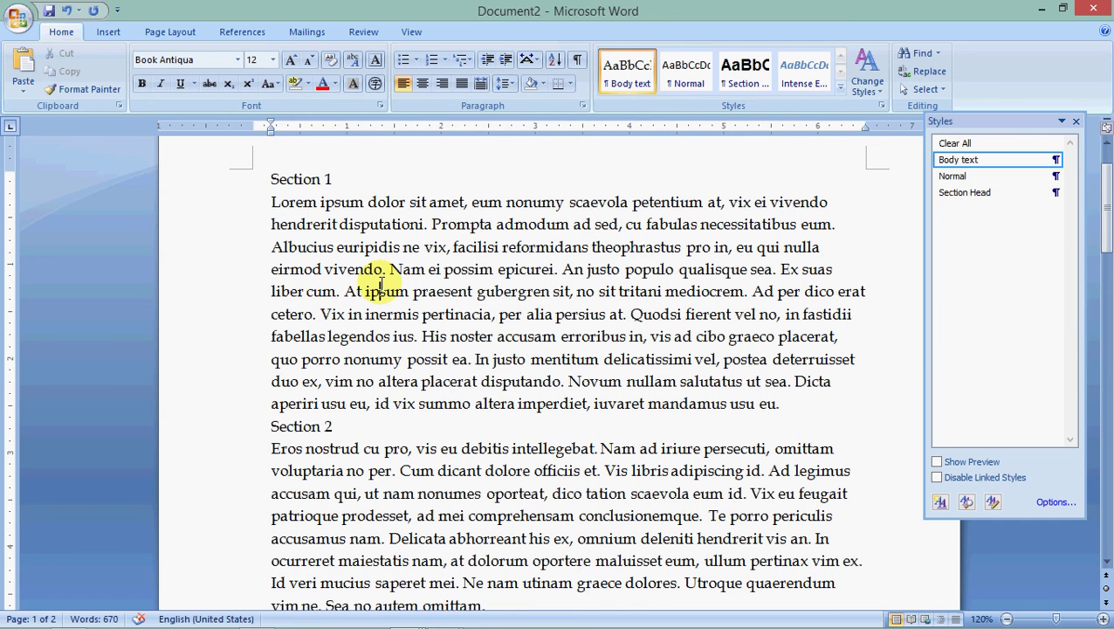
click(294, 179)
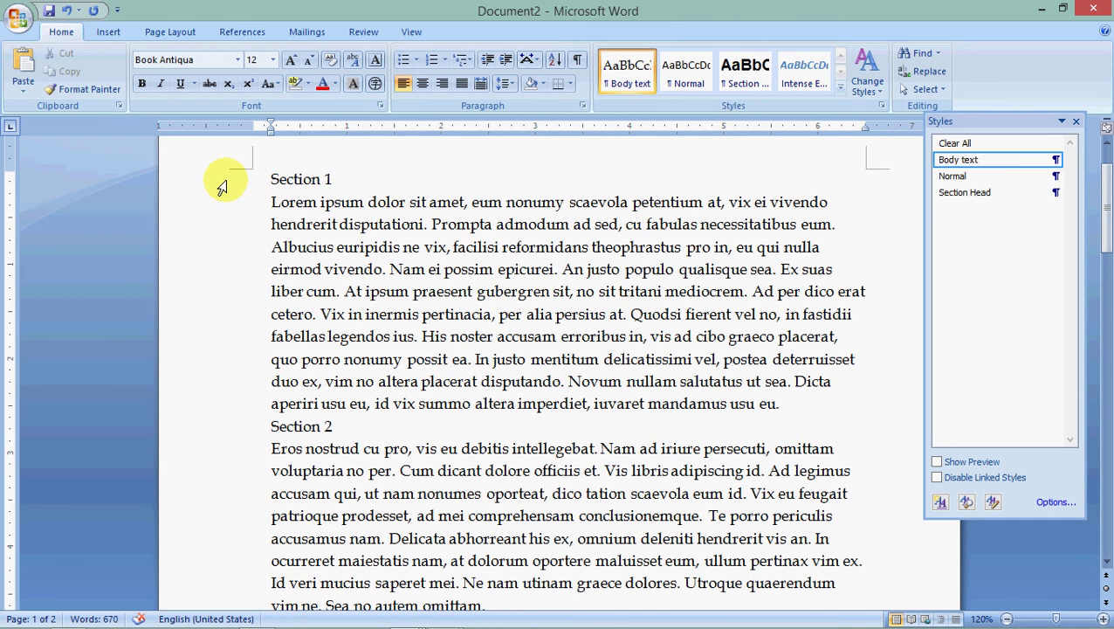
Step: Apply the Section Head style to the Section 1, 2 and 3 headings
click(219, 181)
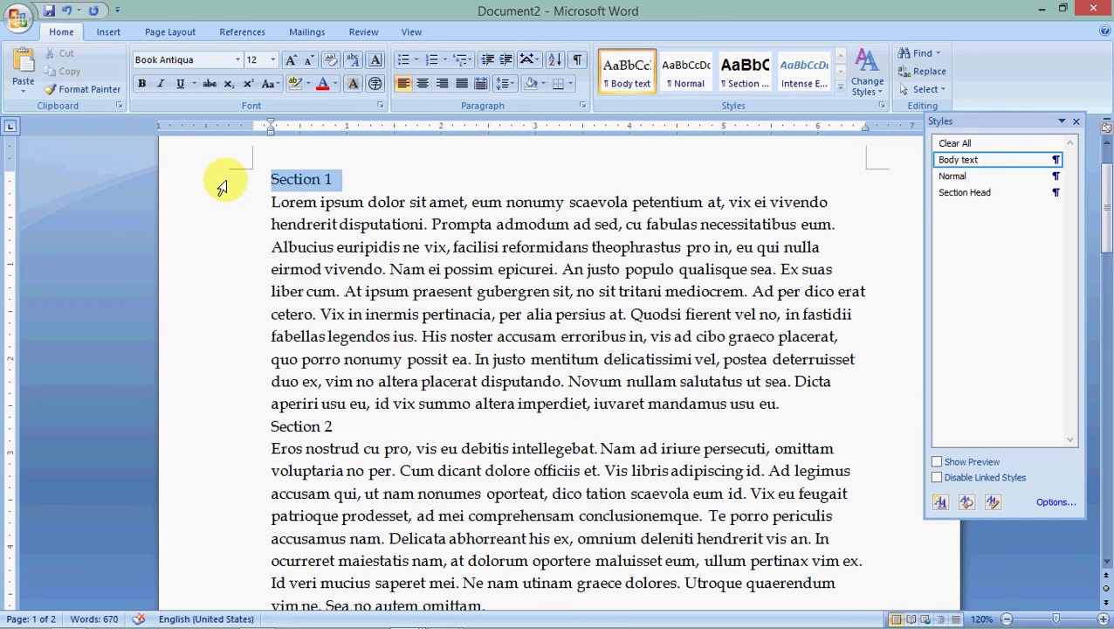
click(971, 192)
click(467, 335)
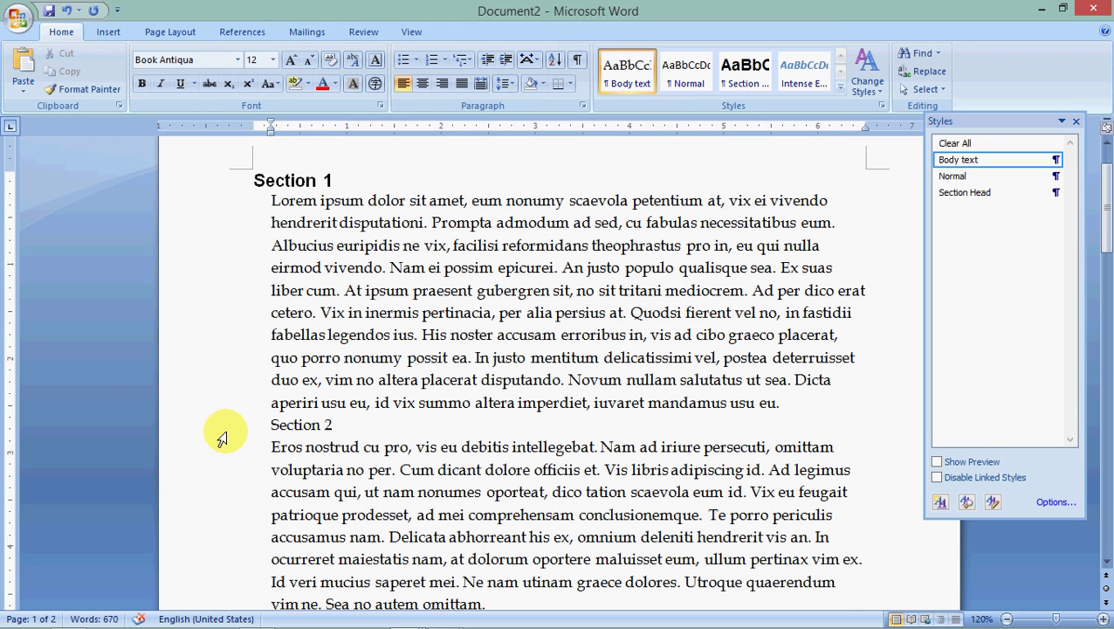
click(221, 434)
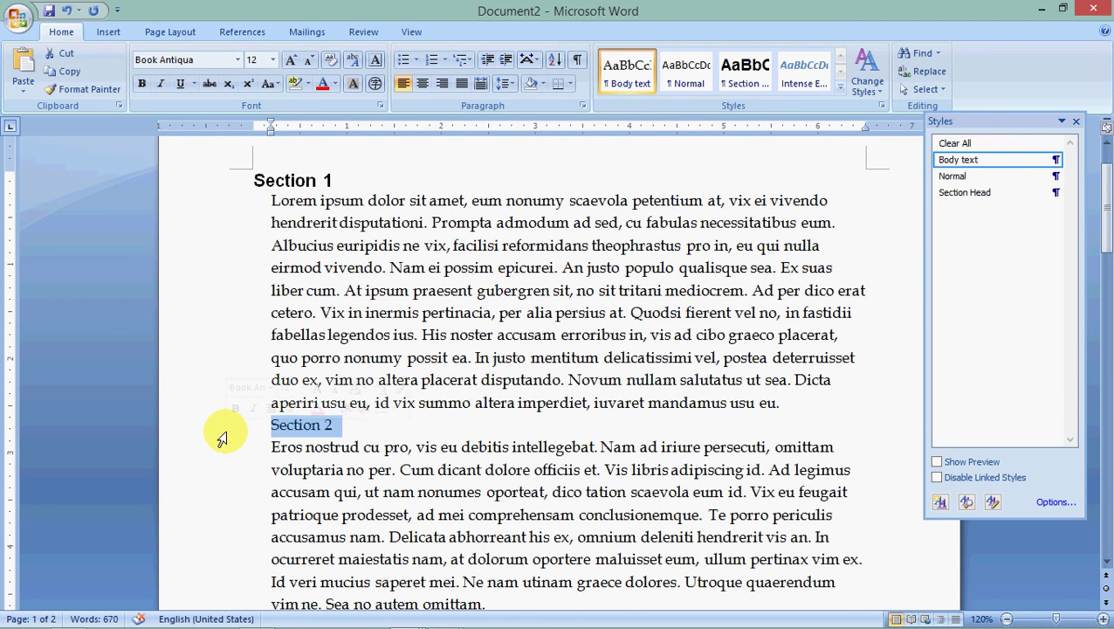
click(954, 195)
click(528, 508)
scroll(530, 514, down, 1)
scroll(530, 514, down, 1)
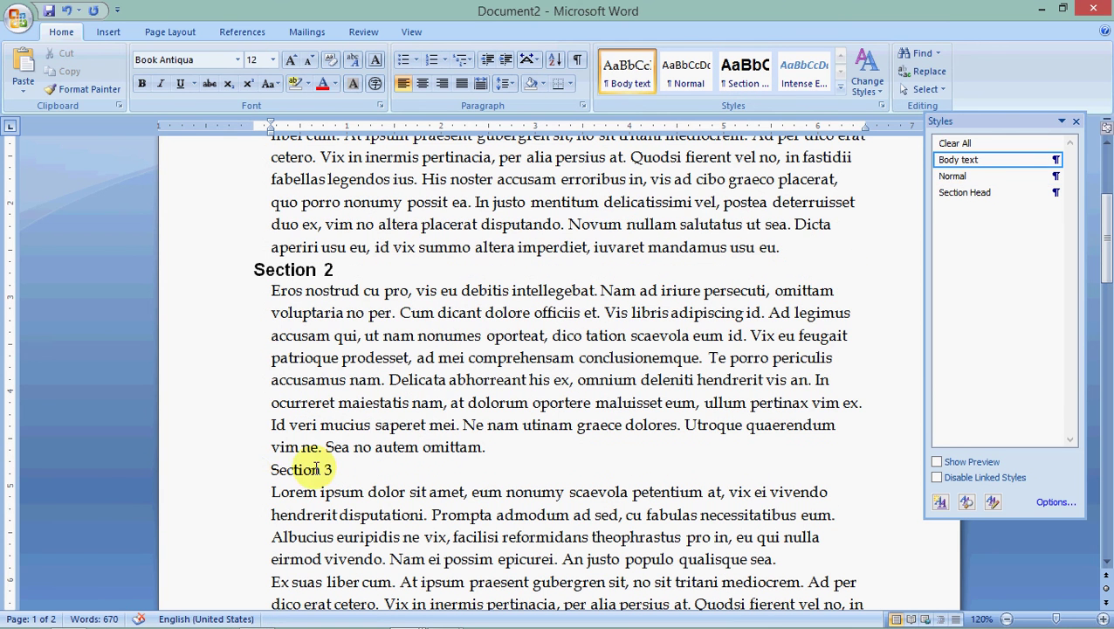
click(216, 470)
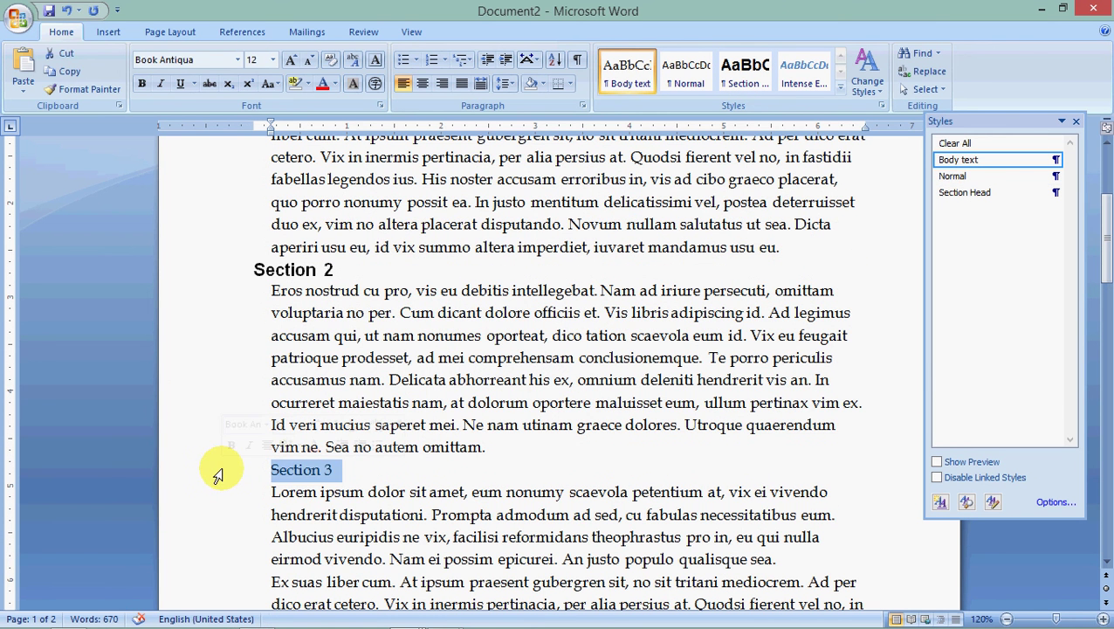
click(946, 198)
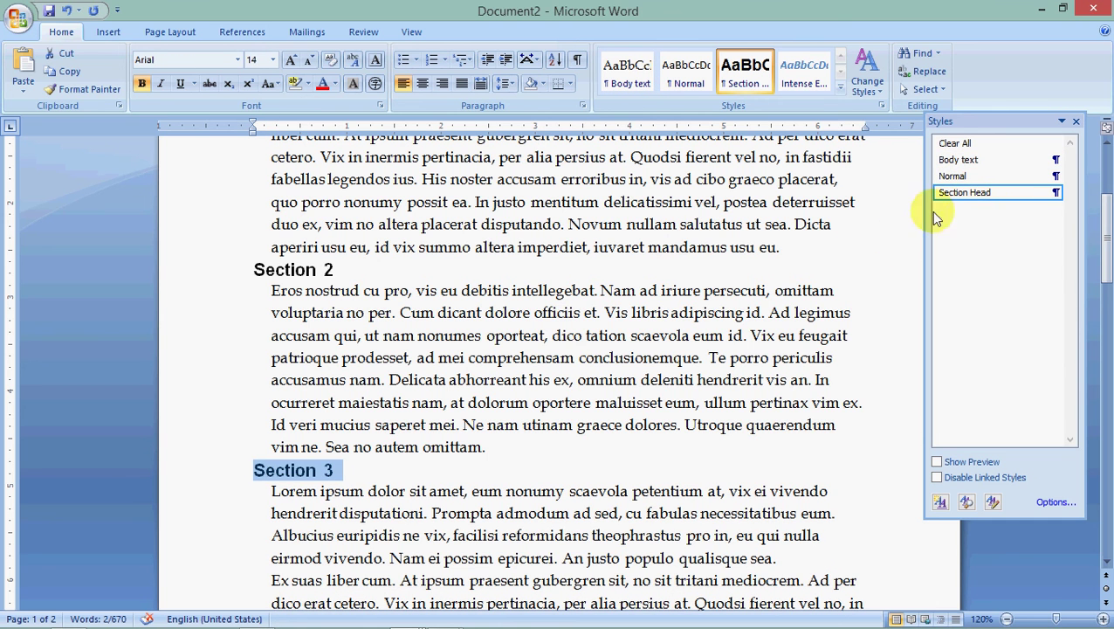
Step: Apply the Section Head style to the Section 4 and 5 headings
scroll(435, 405, down, 4)
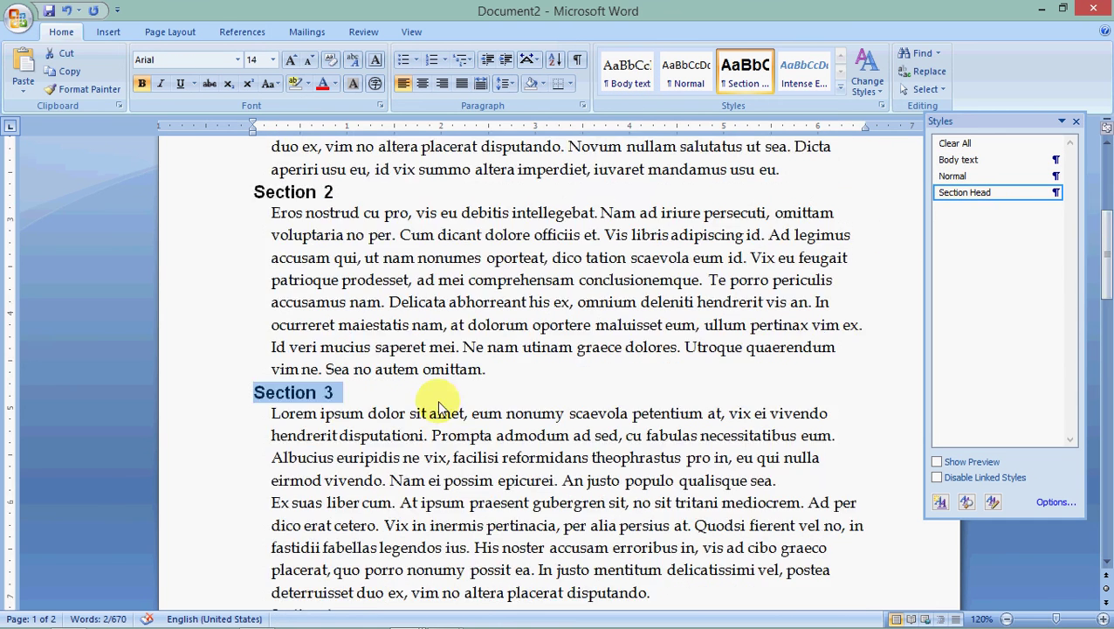
click(302, 444)
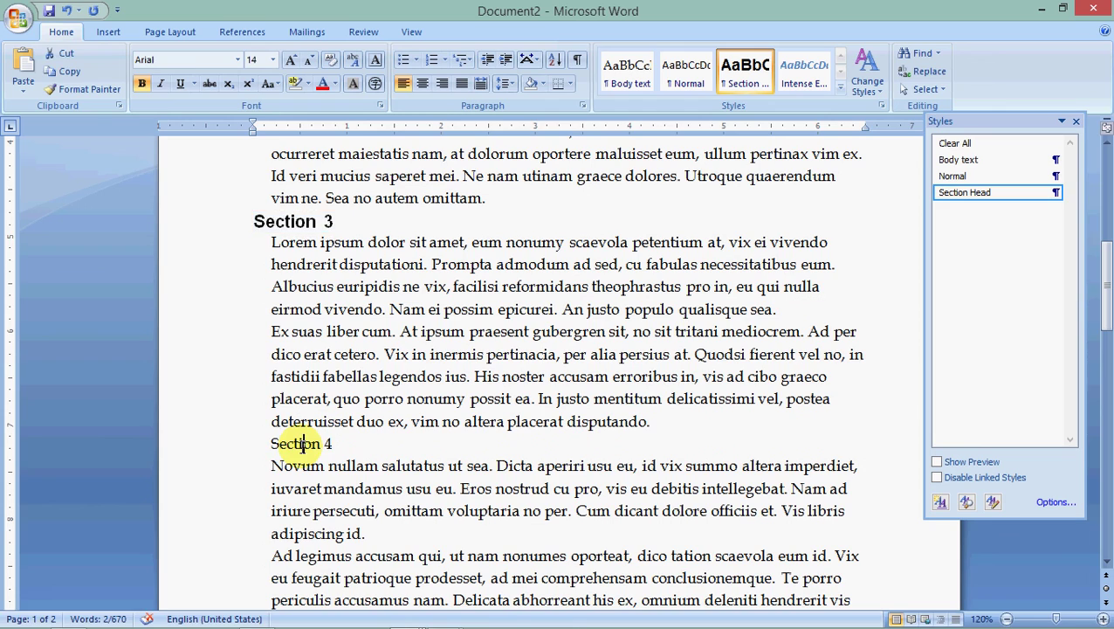
mouse_move(3, 616)
click(965, 192)
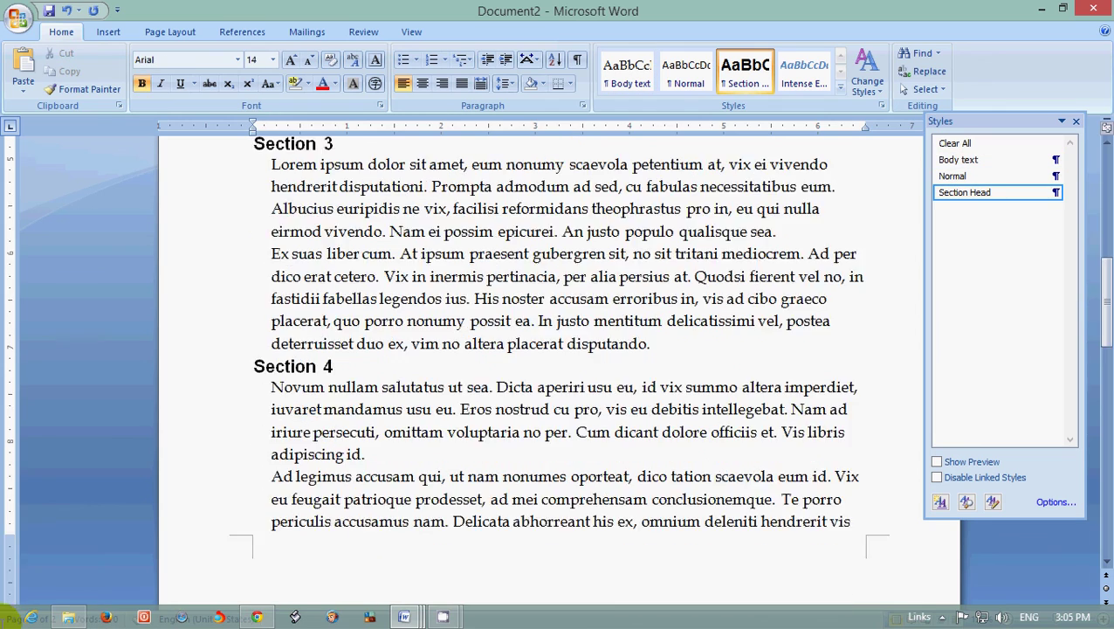
scroll(541, 349, down, 7)
scroll(144, 617, down, 5)
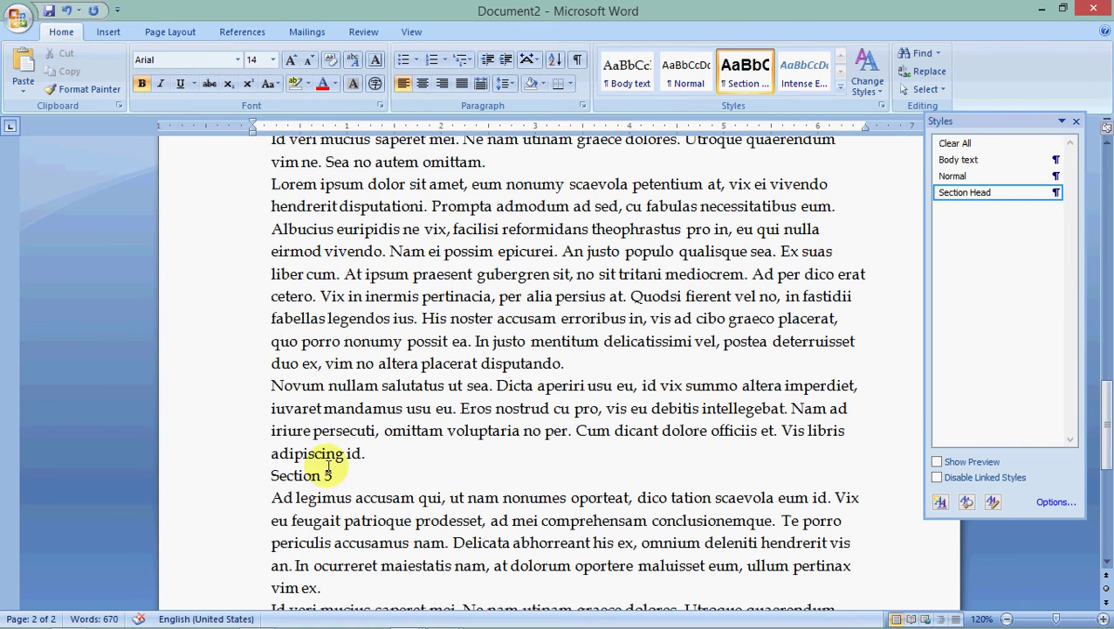
click(322, 474)
key(ctrl+y)
scroll(323, 472, down, 1)
scroll(323, 475, down, 2)
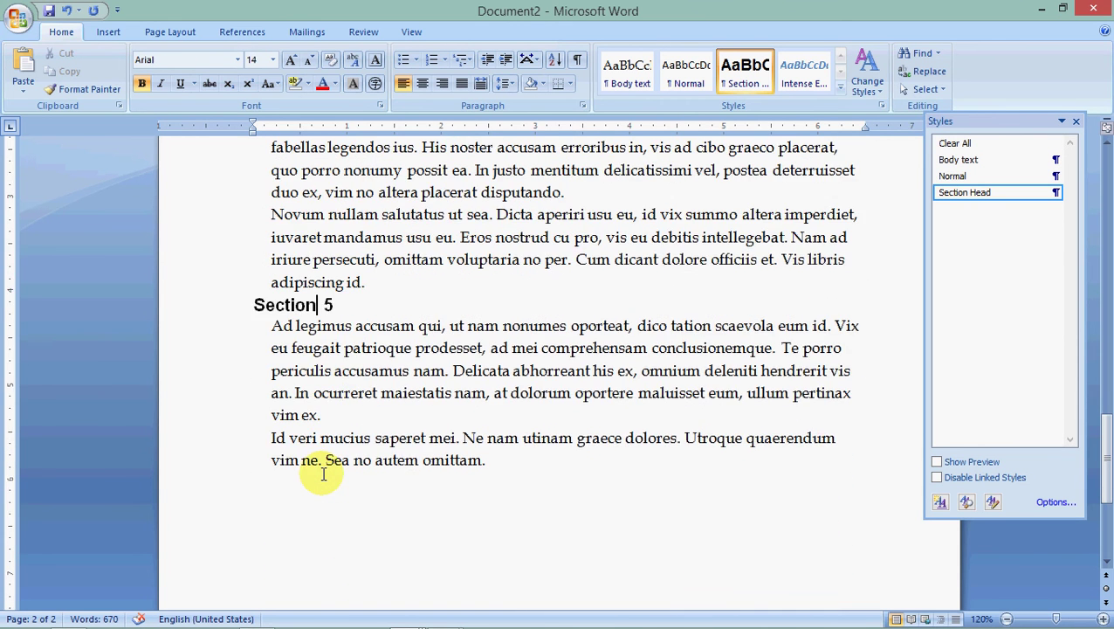
scroll(323, 474, up, 2)
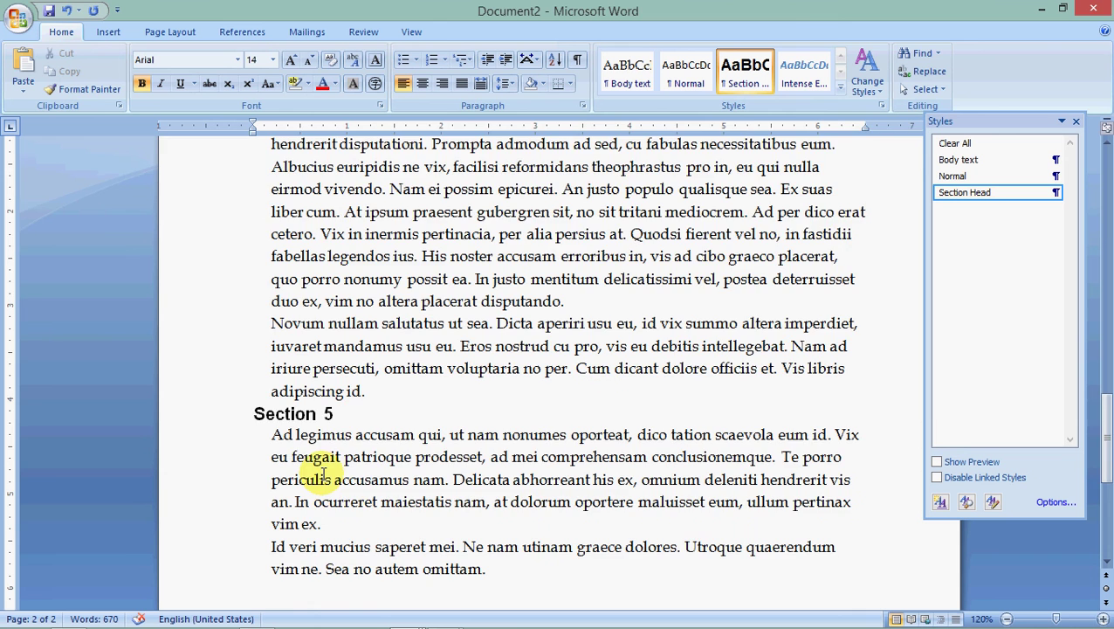
Step: Colour the Section 1 heading olive green from the Font Color palette
key(ctrl+Home)
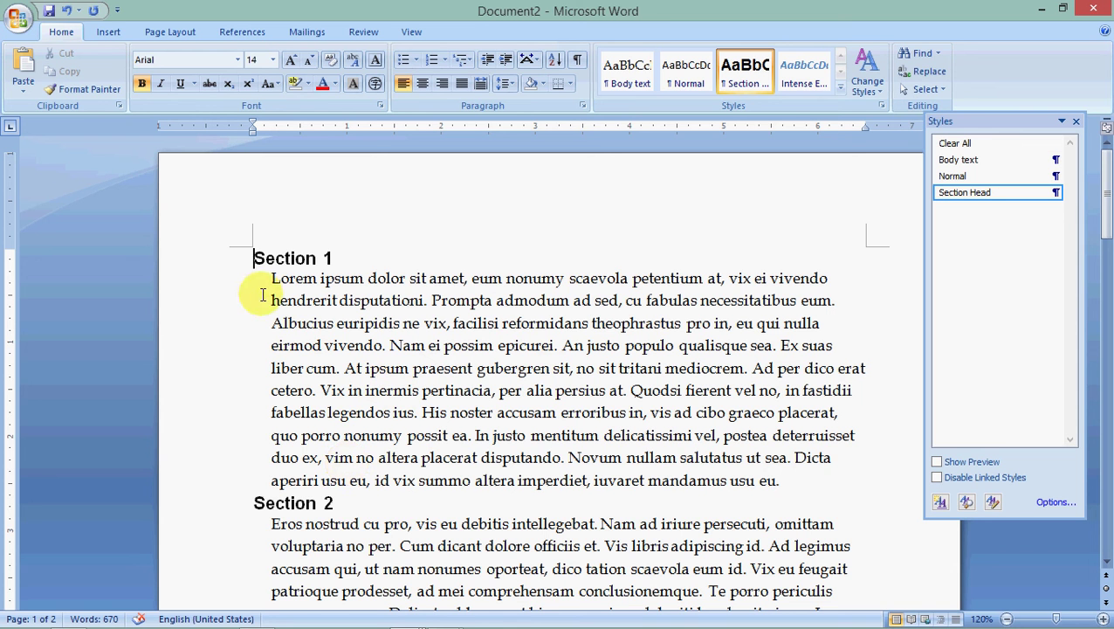
click(232, 260)
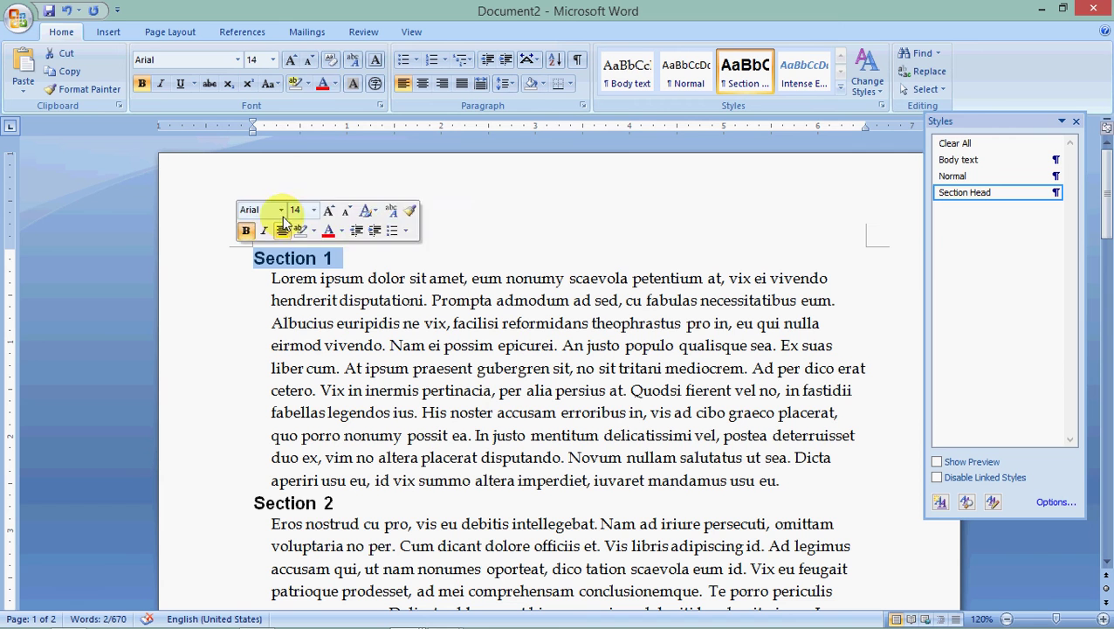
click(333, 85)
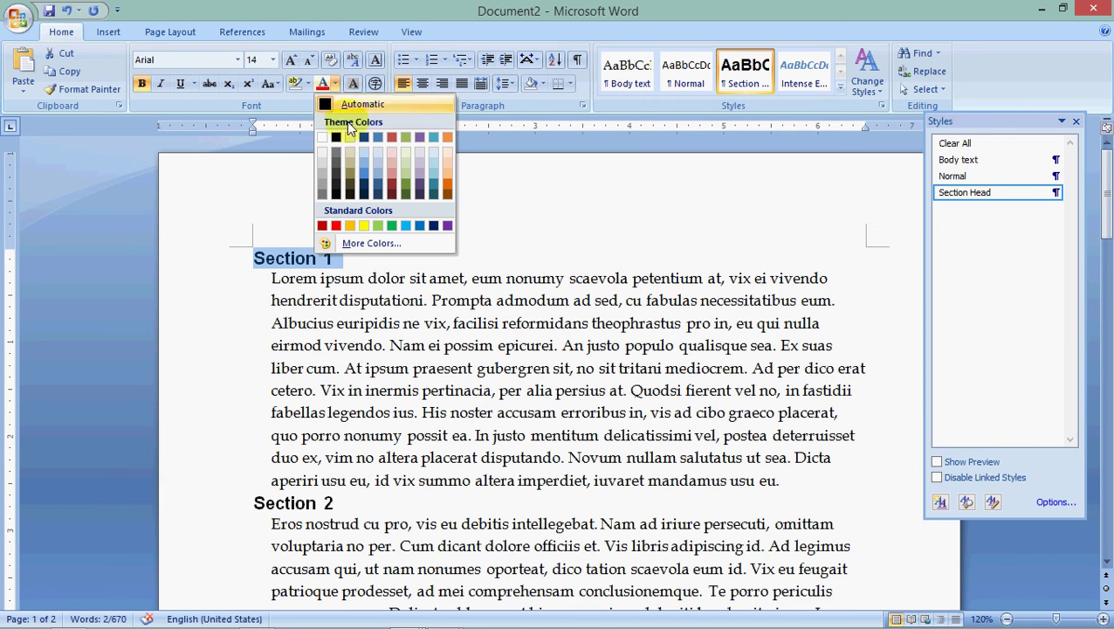
click(406, 181)
click(353, 261)
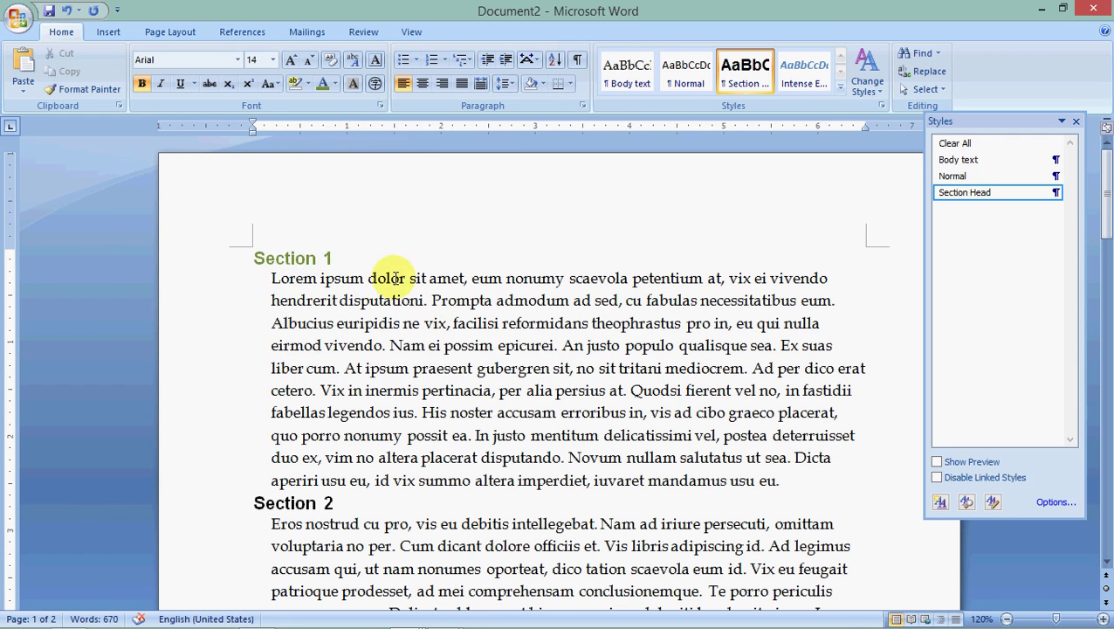
Step: Darken the Section 1 heading to a custom green of RGB 79, 98, 40
click(218, 259)
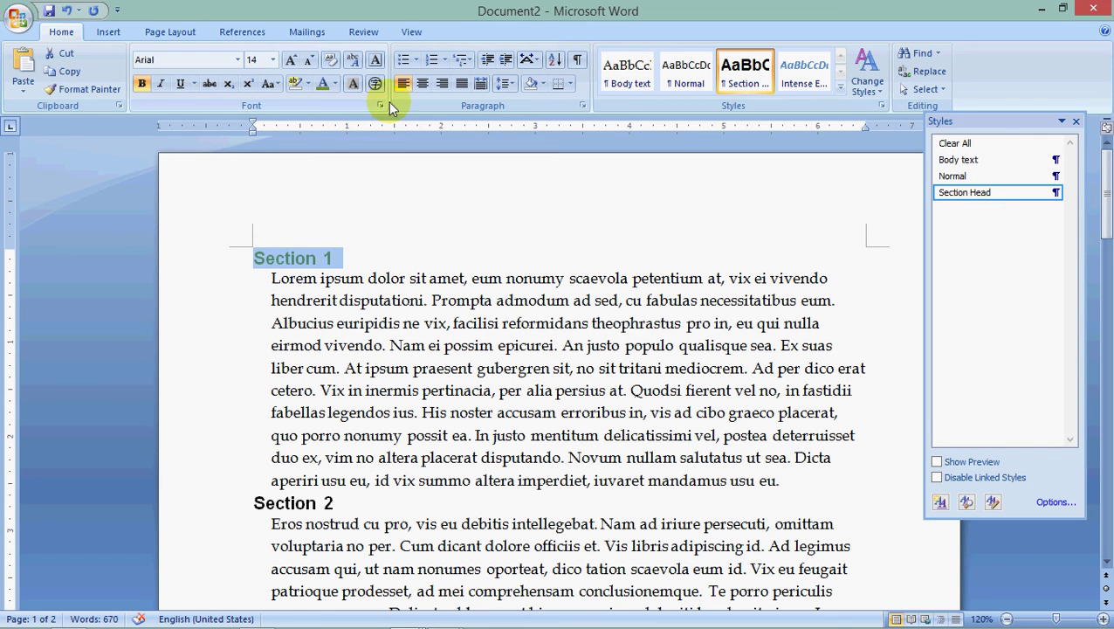
click(337, 84)
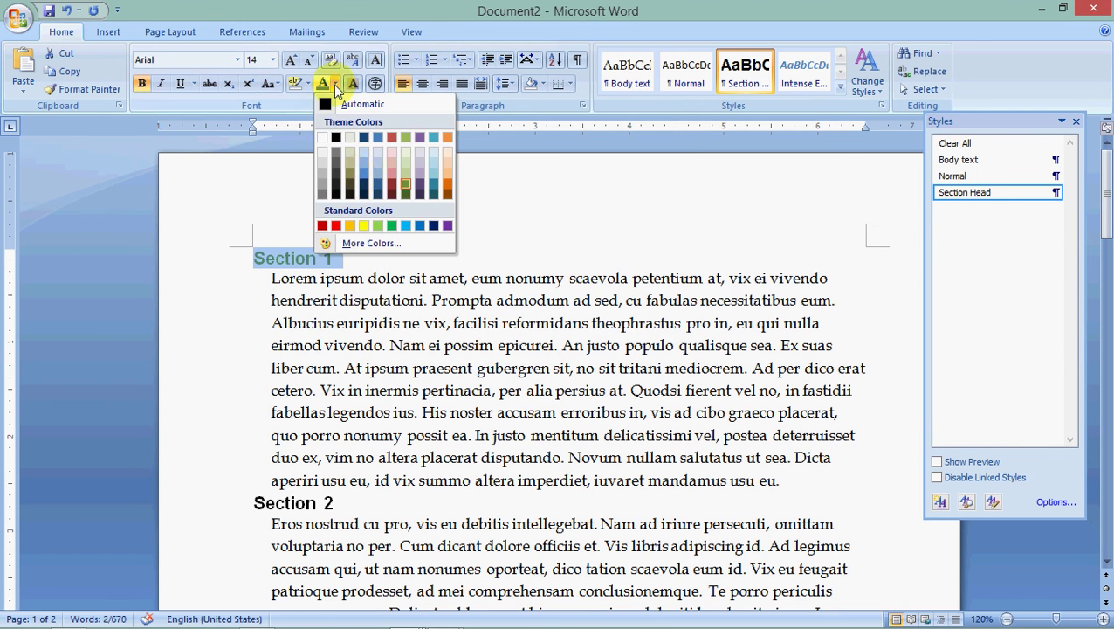
click(390, 247)
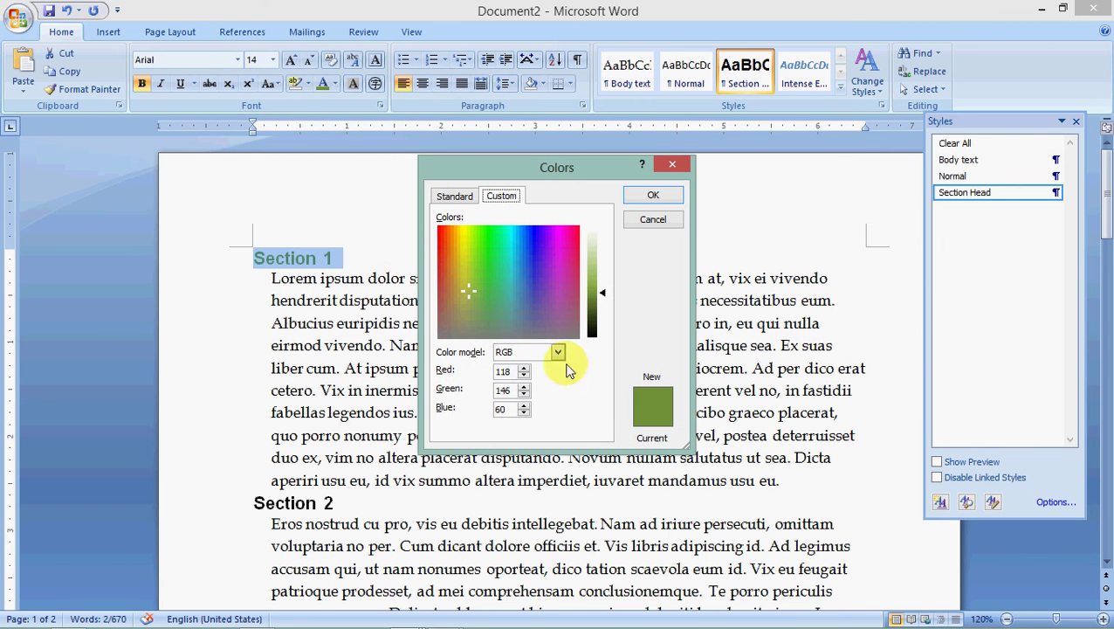
drag(603, 301, 607, 312)
click(649, 195)
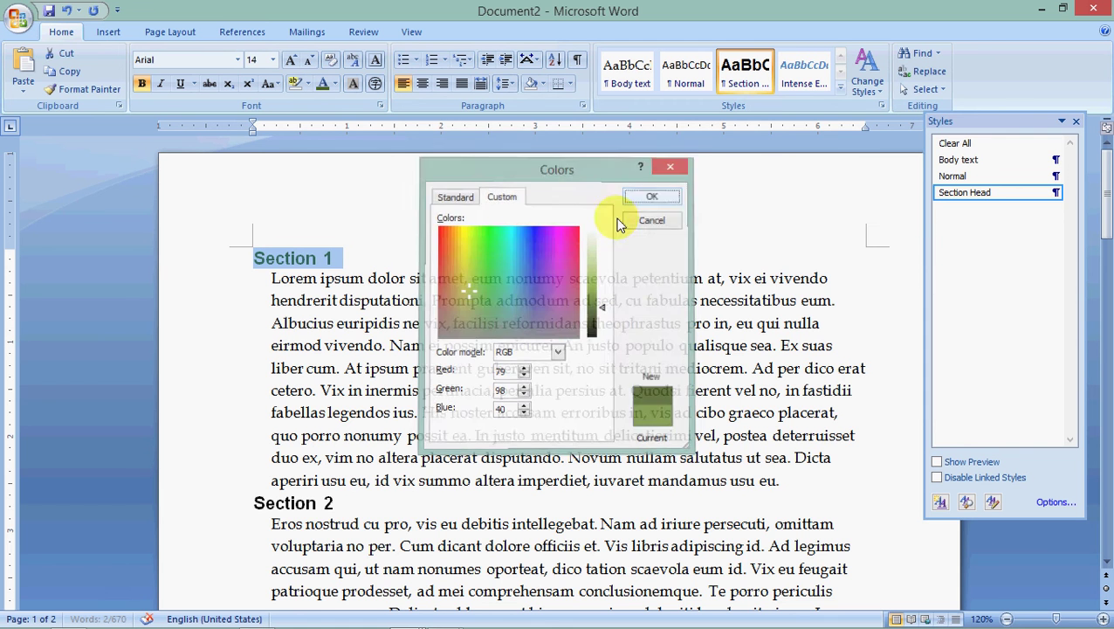
click(370, 302)
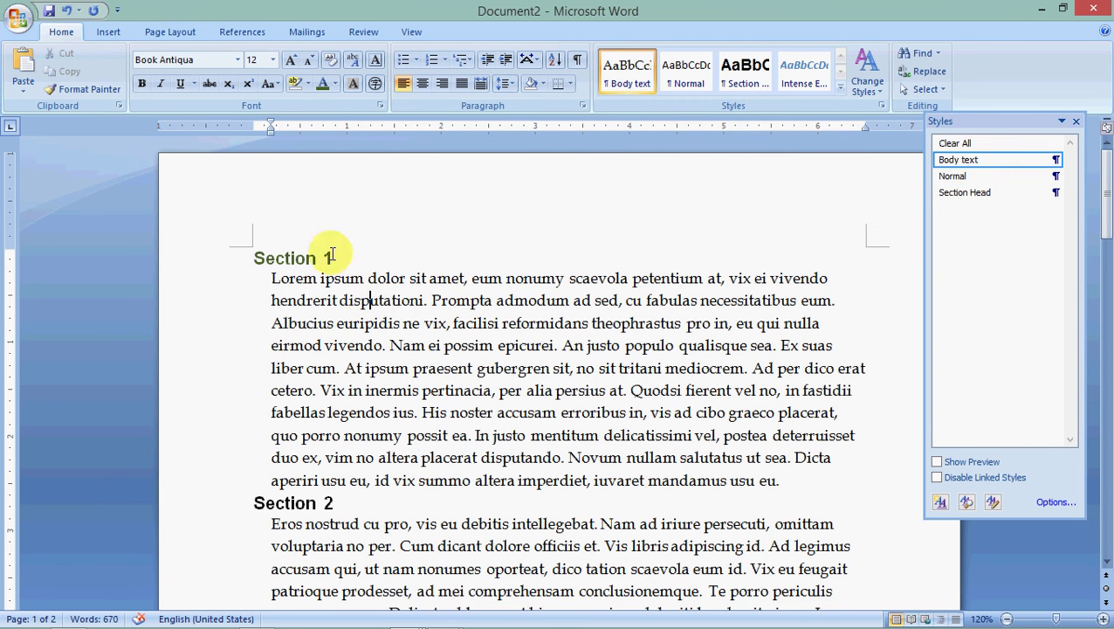
Step: Give the Section 1 heading 18 pt of spacing before
click(284, 255)
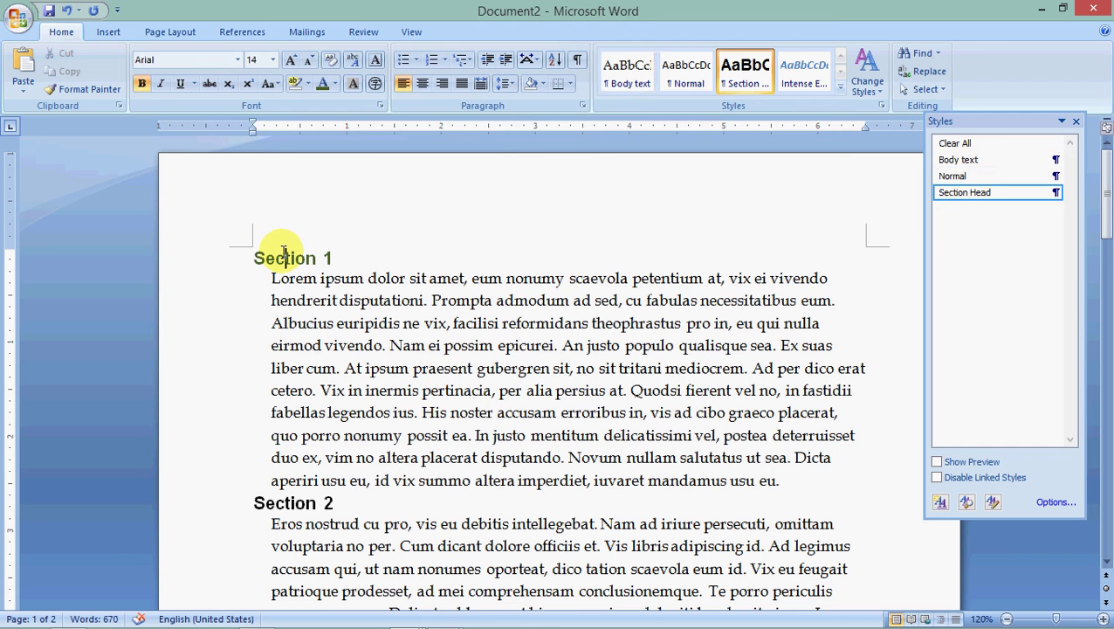
click(578, 104)
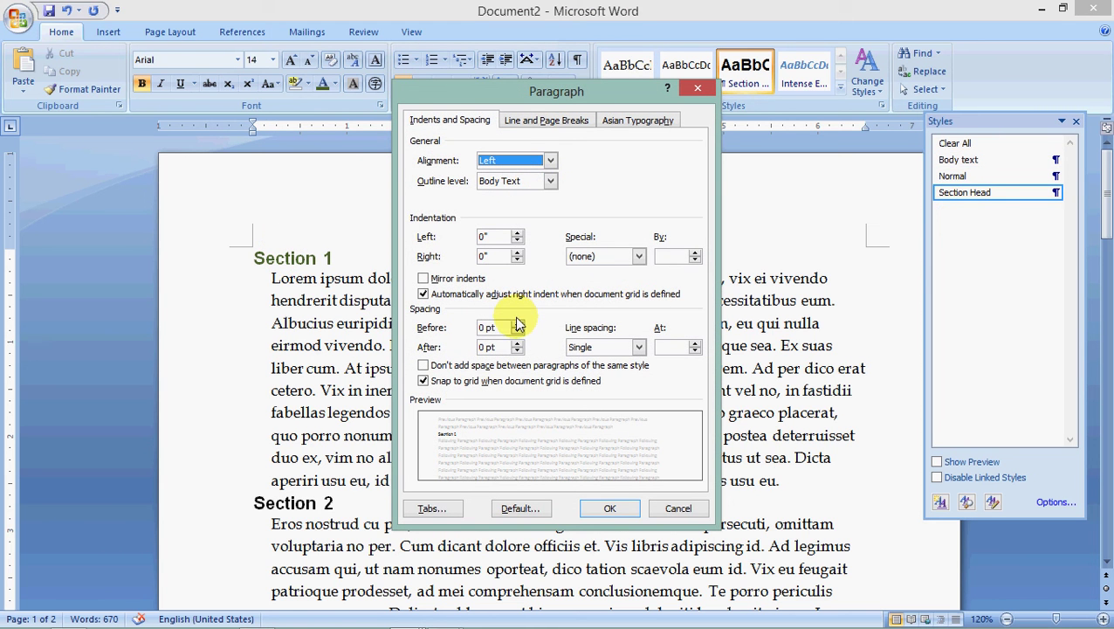
click(517, 324)
click(517, 324)
click(517, 324)
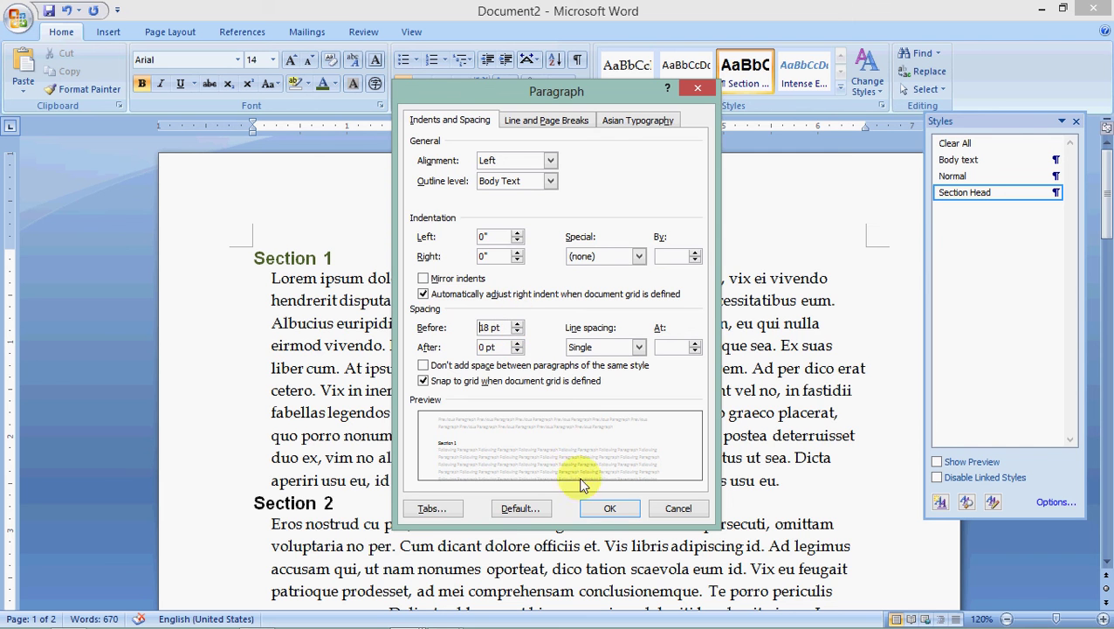
click(609, 509)
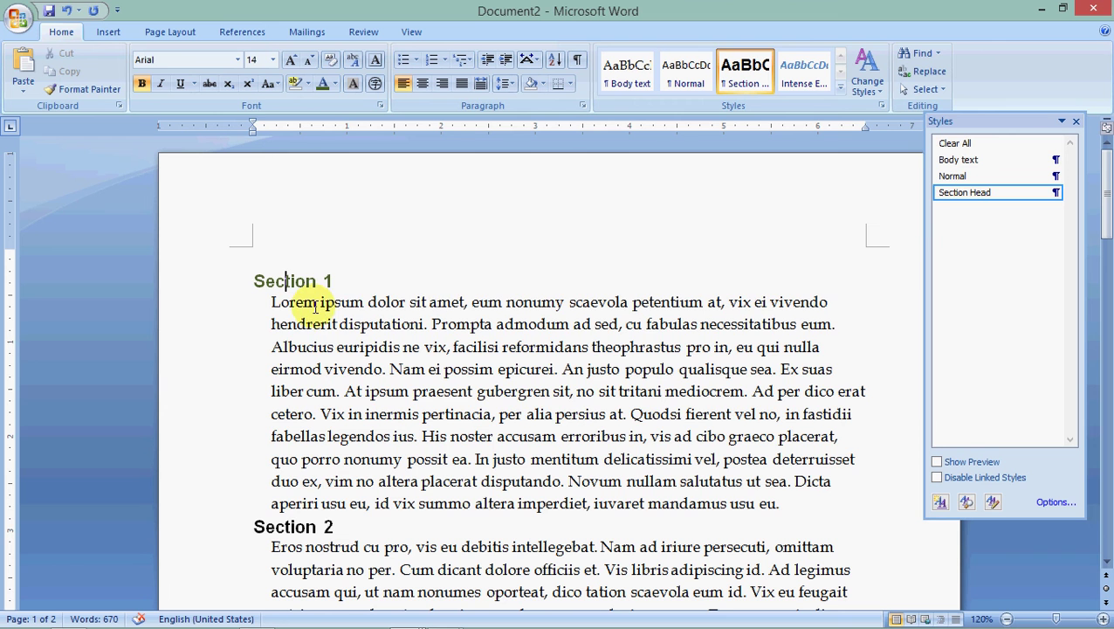
Step: Italicize the first Lorem ipsum paragraph under Section 1, then select one of its lines
double_click(220, 316)
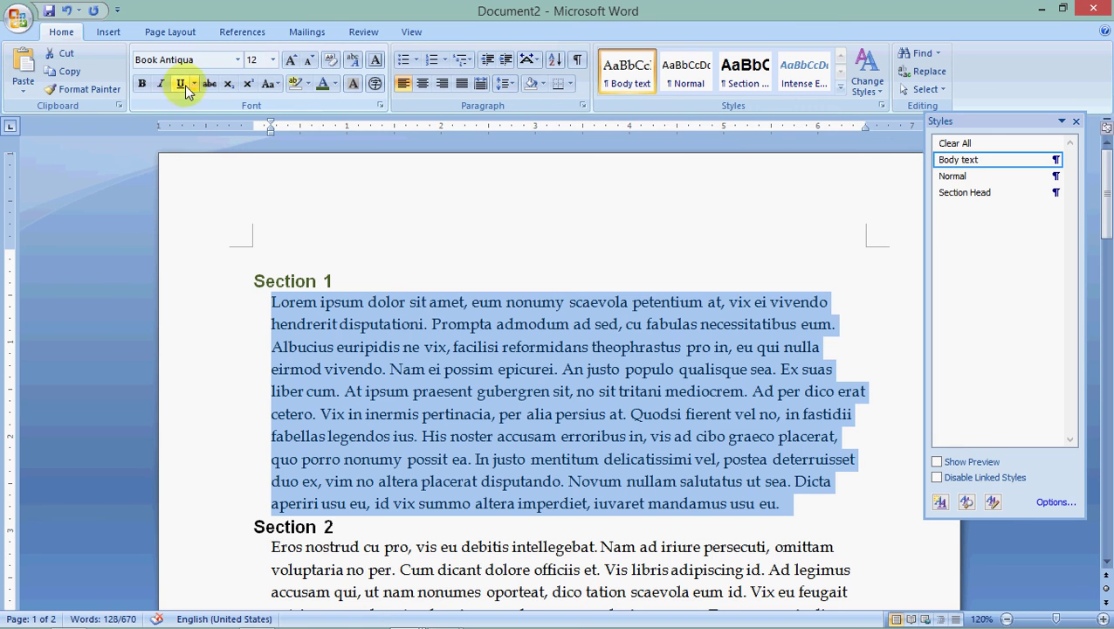
click(161, 85)
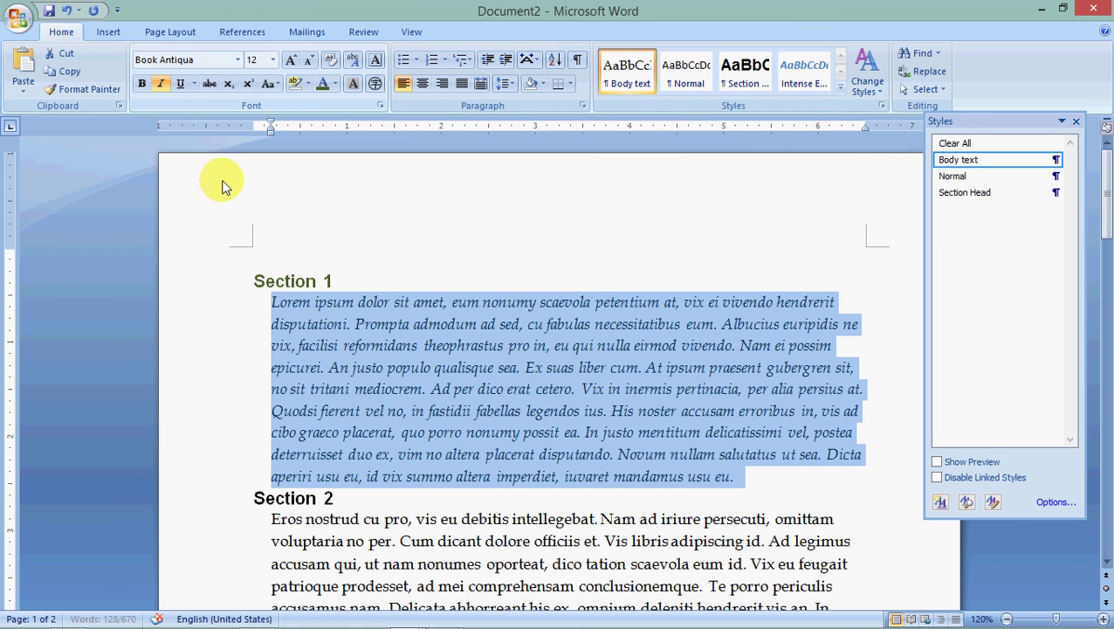
click(389, 363)
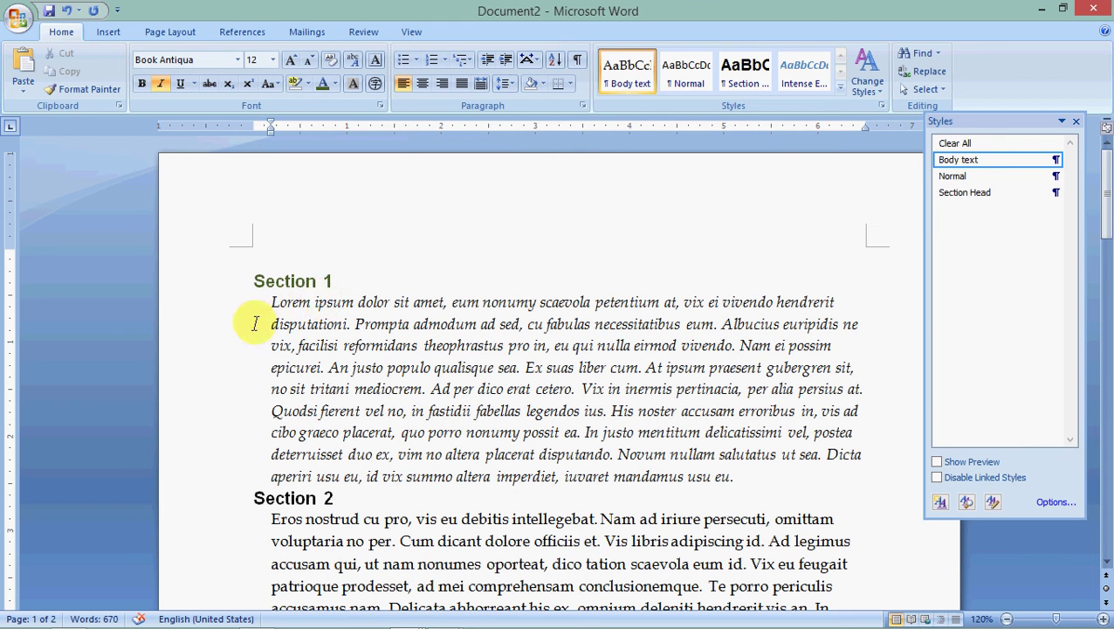
drag(256, 320, 224, 332)
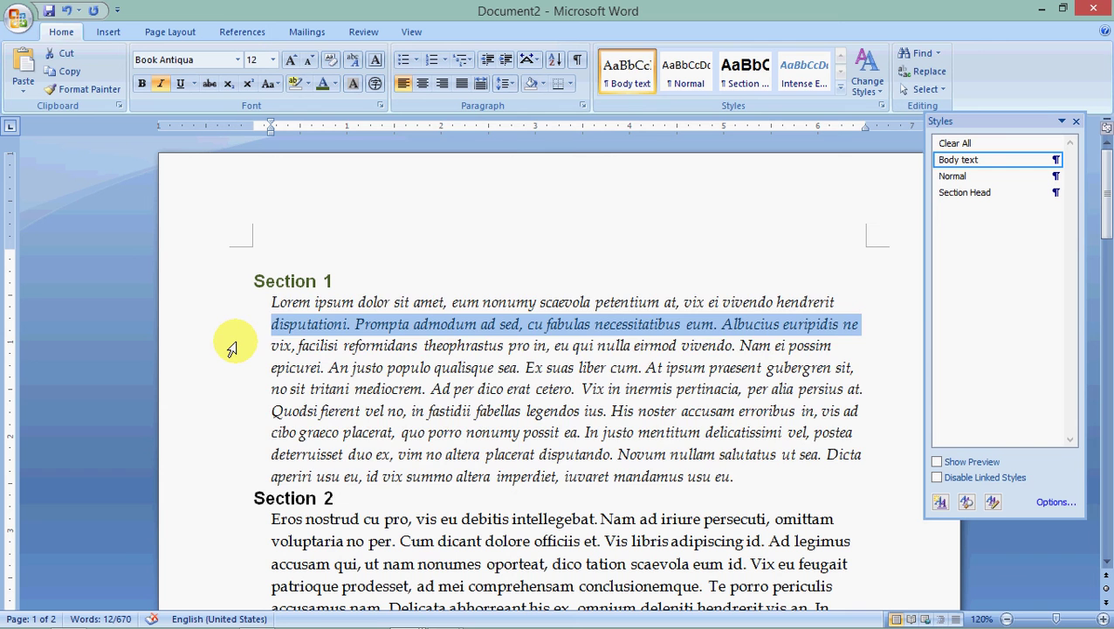
Step: Give the first Section 1 body paragraph 6 pt of spacing before it in the Paragraph dialog
double_click(231, 346)
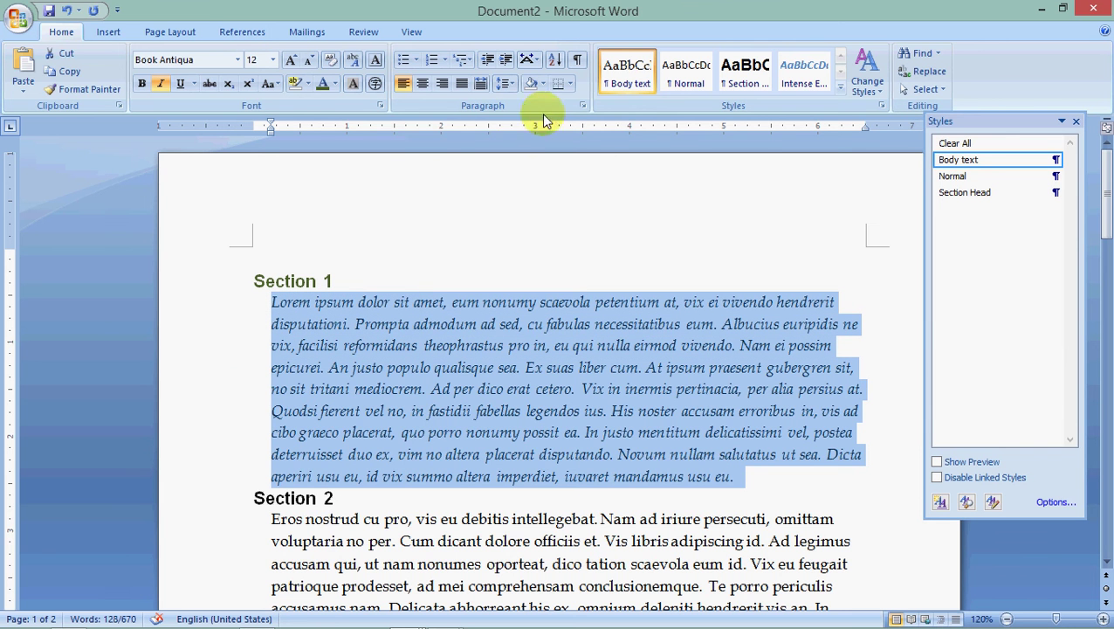
click(584, 105)
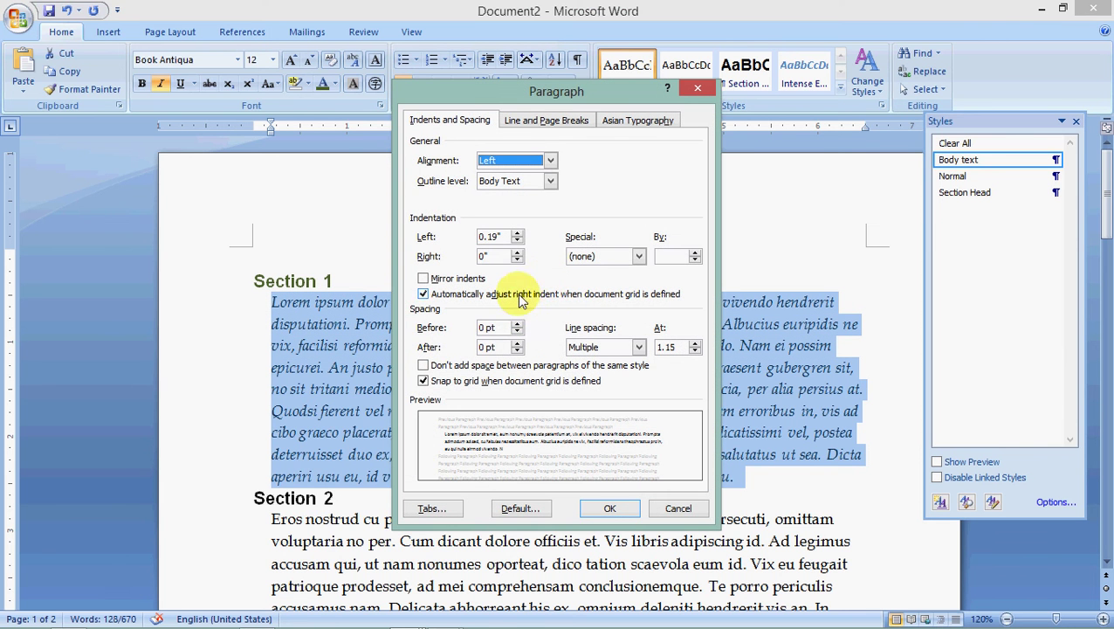
click(513, 326)
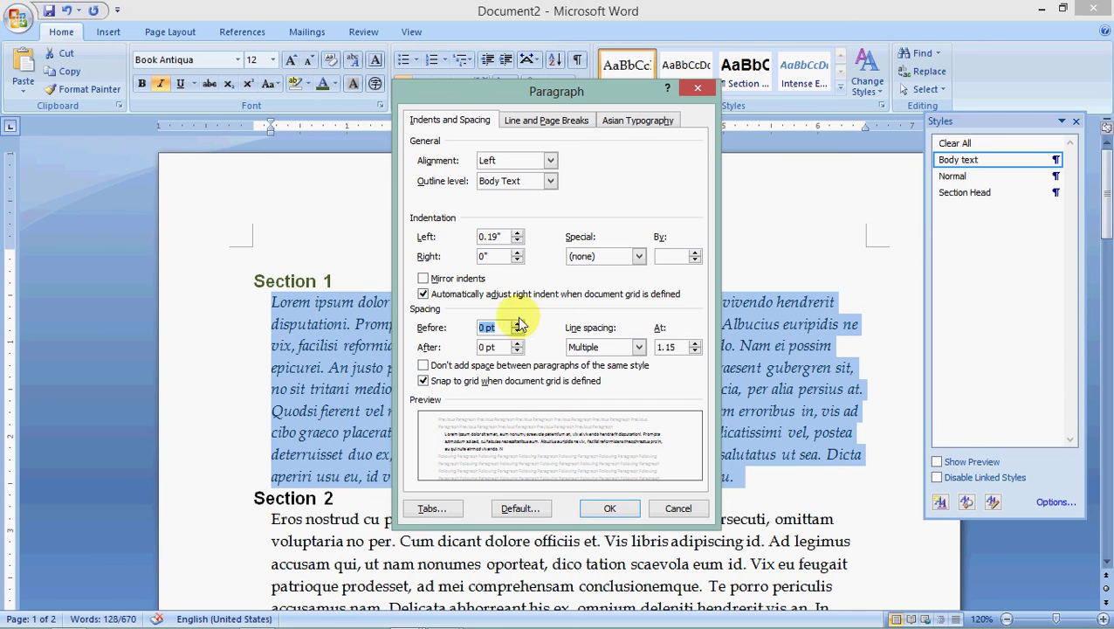
click(517, 323)
click(610, 509)
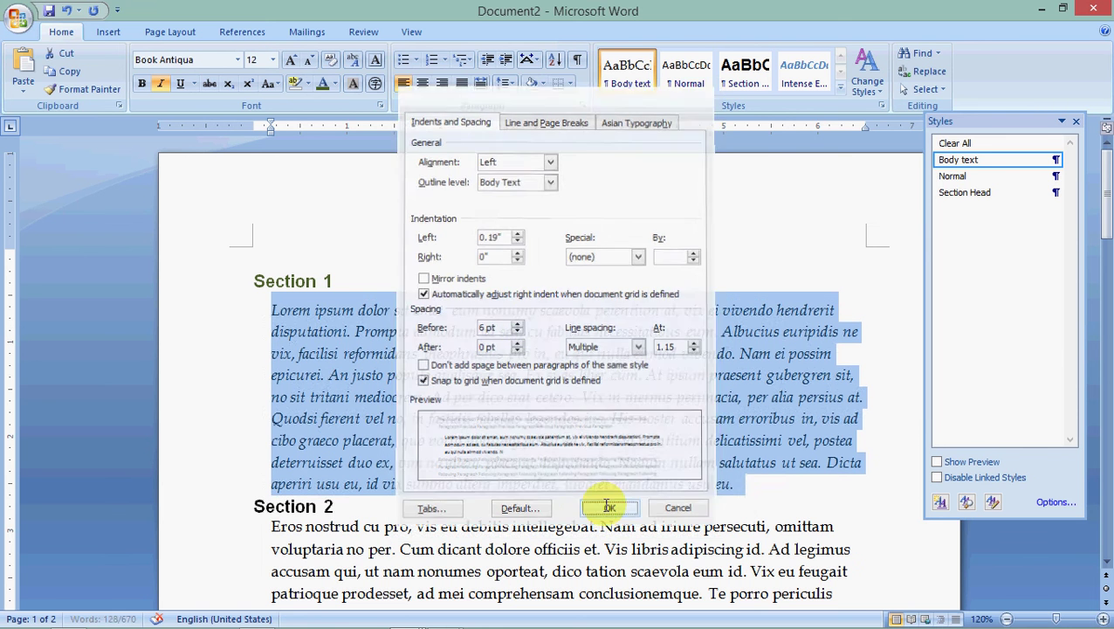
click(437, 399)
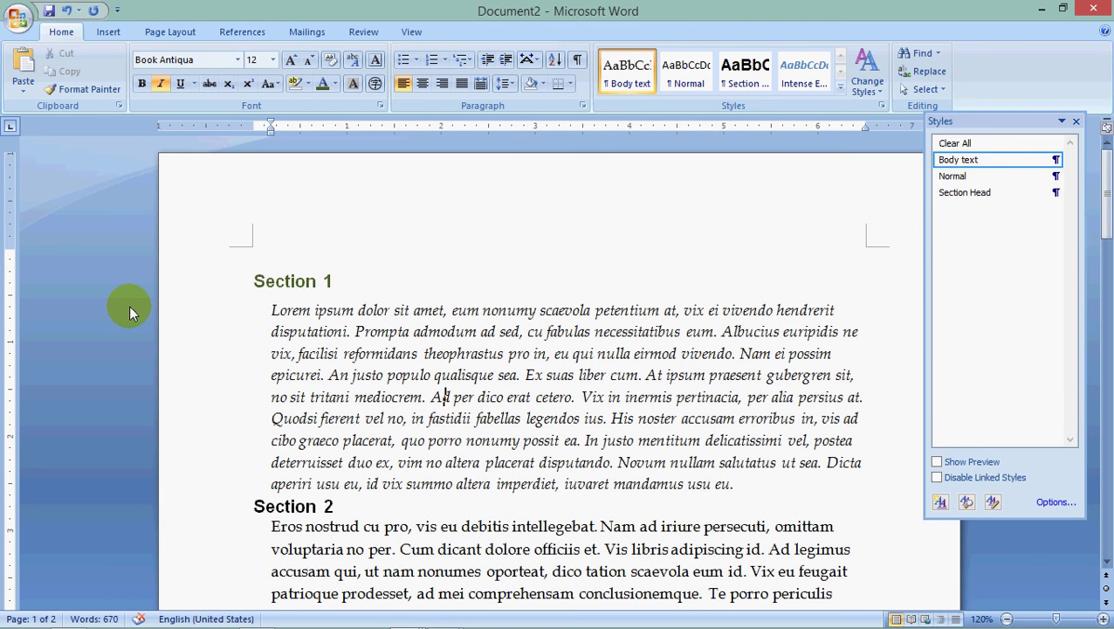
double_click(199, 390)
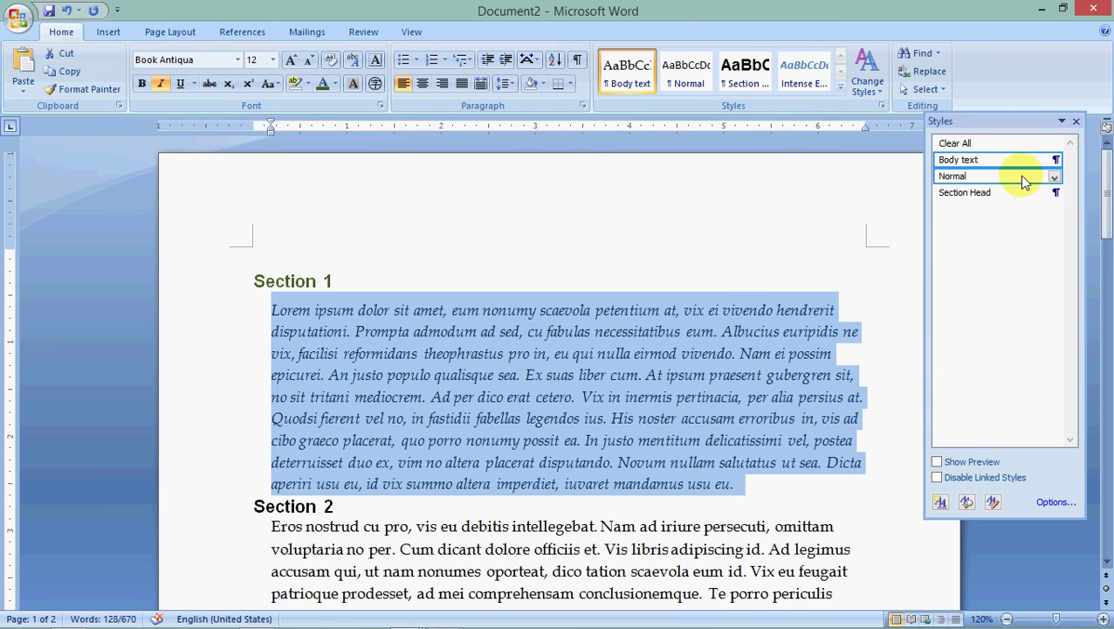
click(1055, 160)
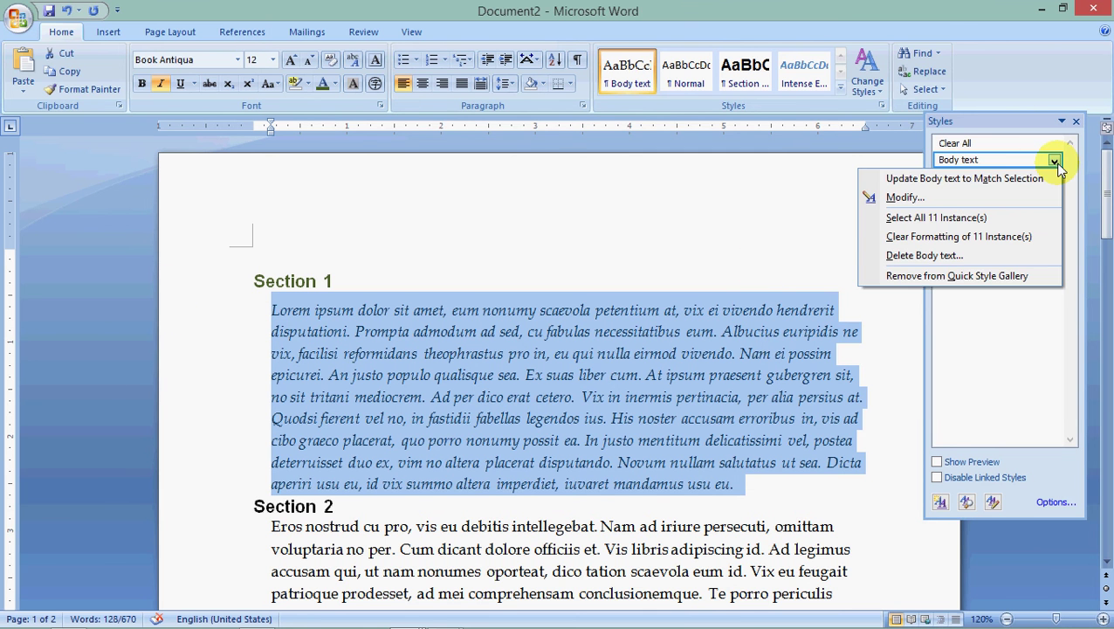
click(943, 180)
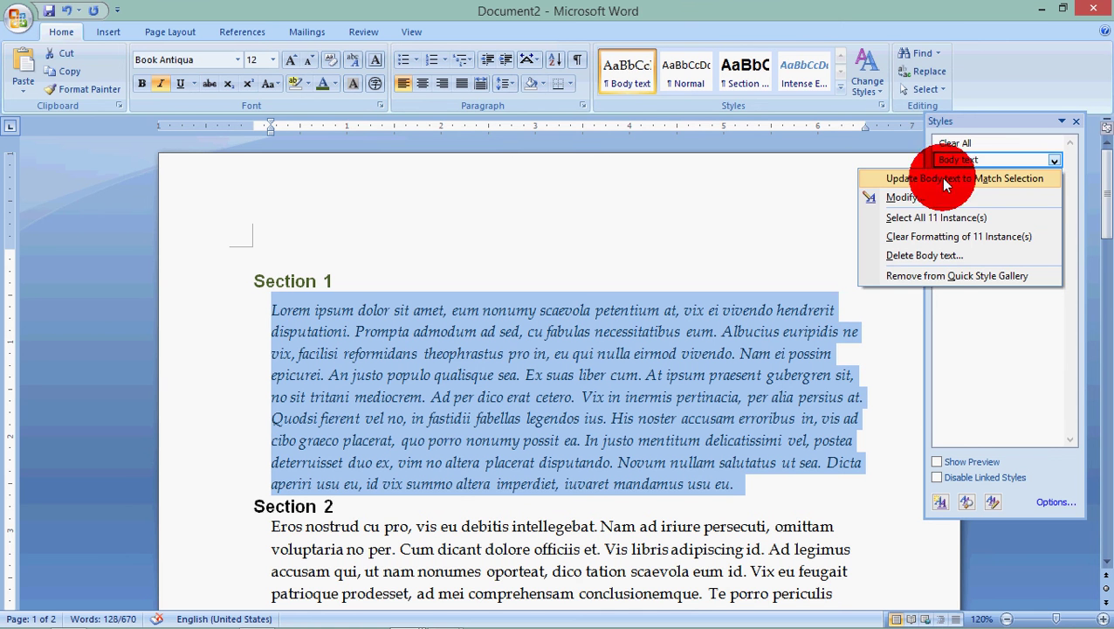
click(761, 339)
scroll(455, 393, down, 3)
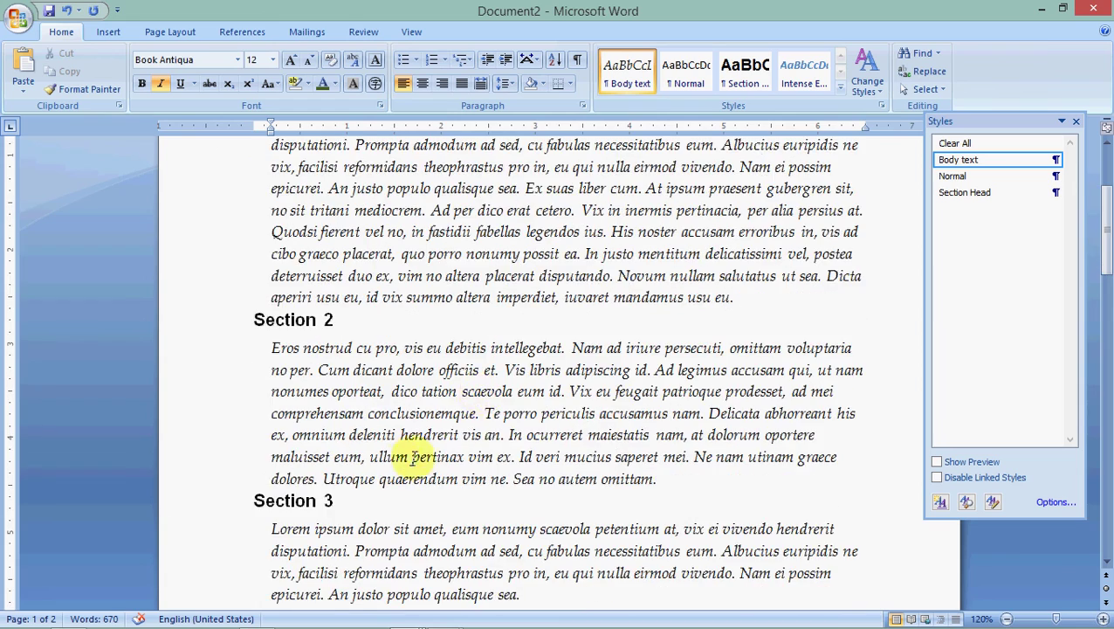
scroll(400, 468, down, 2)
scroll(399, 472, up, 5)
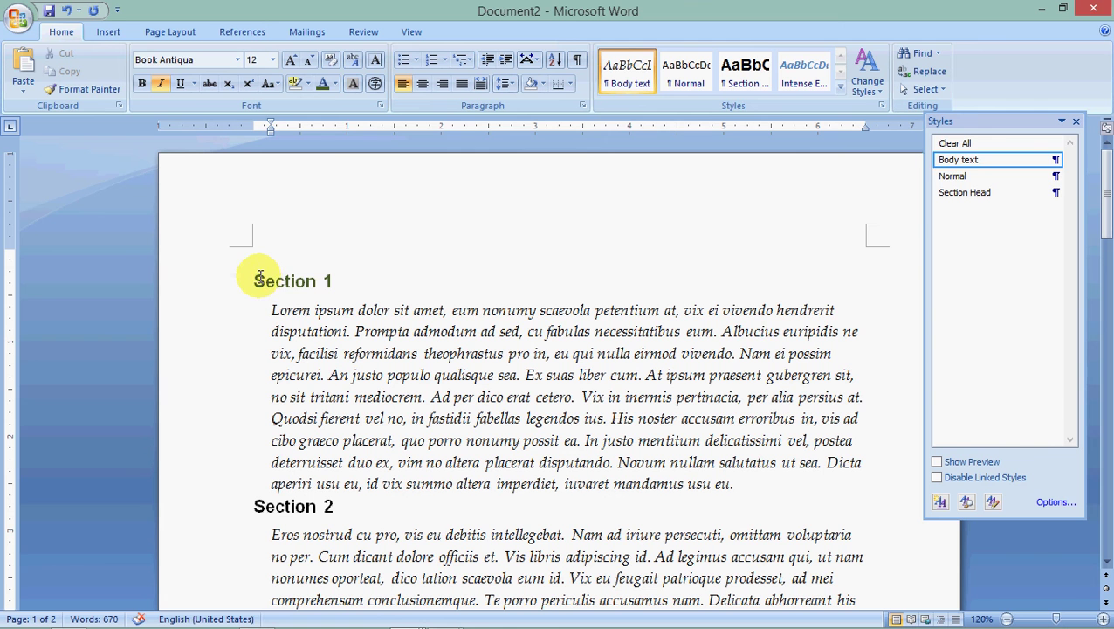
Step: Select the reformatted Section 1 heading and update the Section Head style from it
click(263, 280)
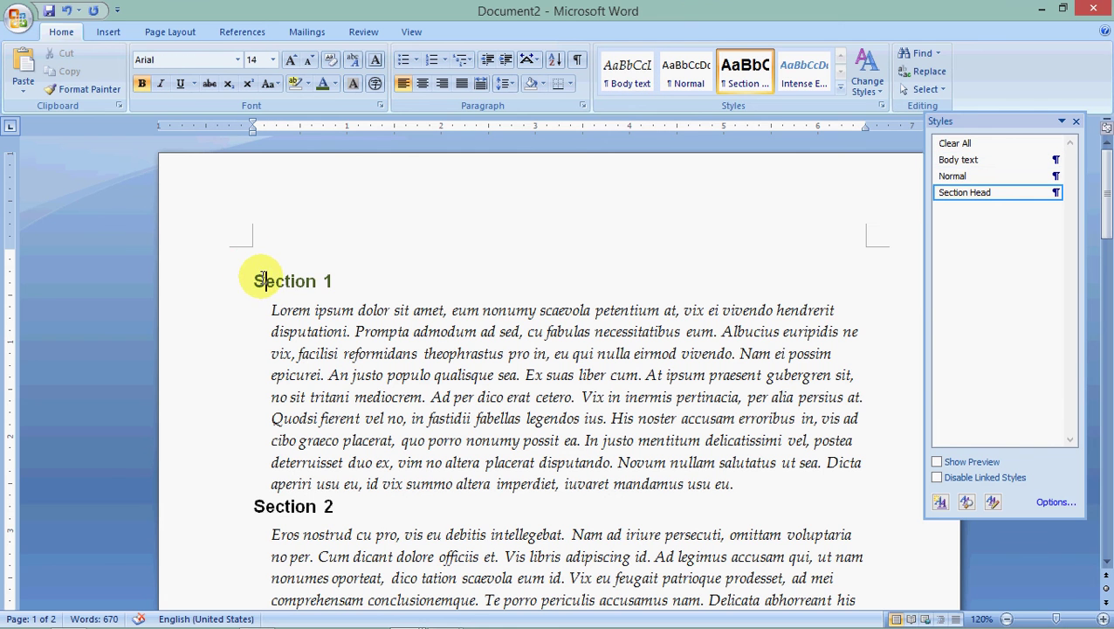
click(220, 288)
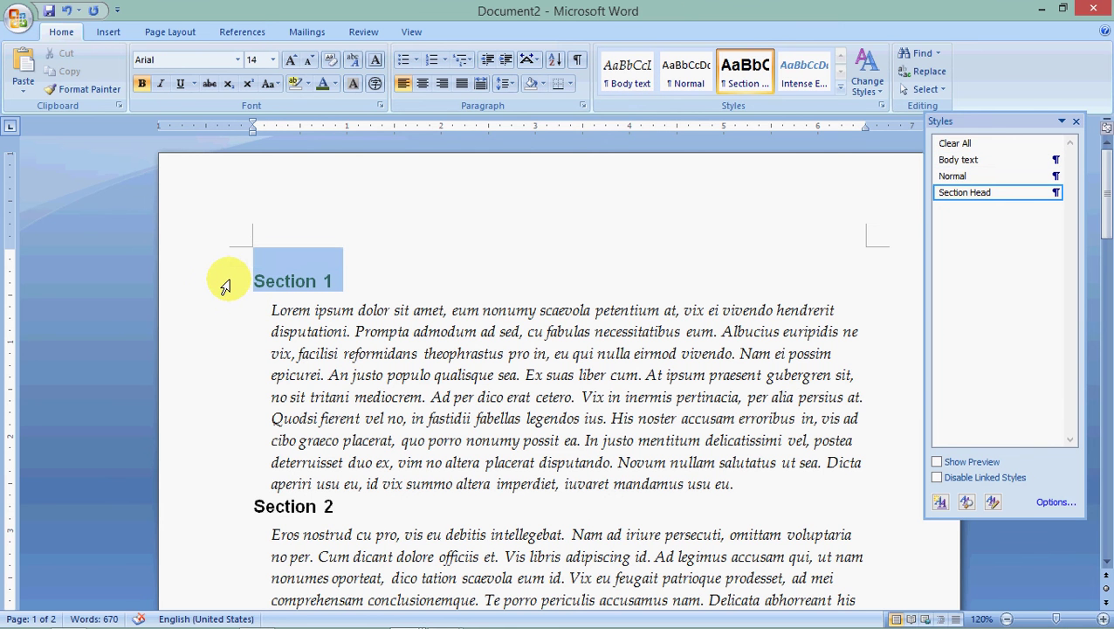
click(296, 281)
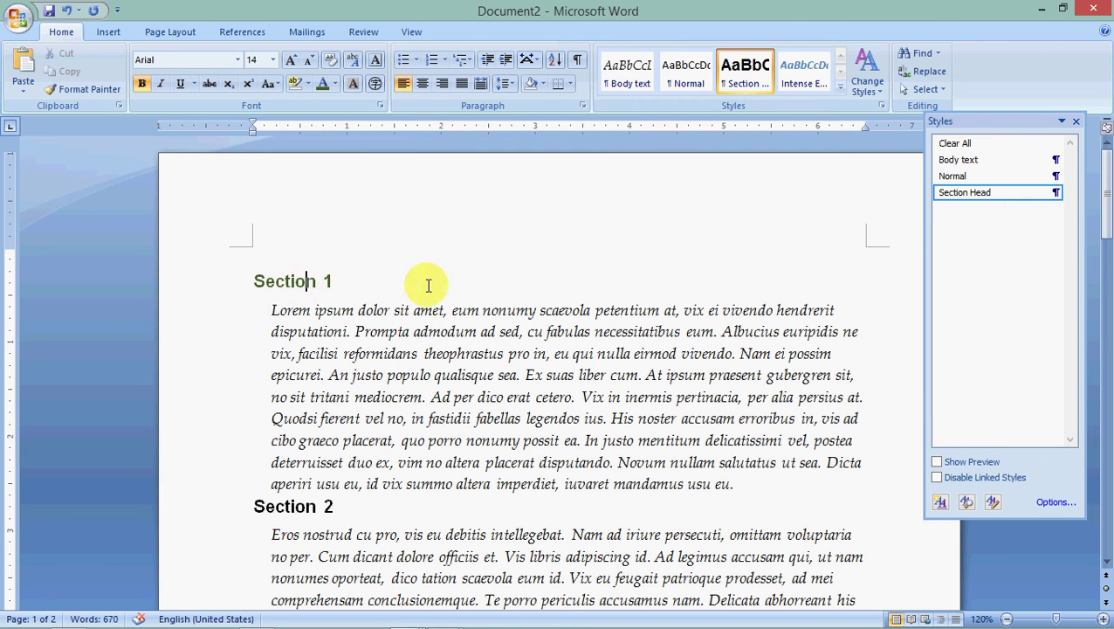
click(1054, 193)
click(1011, 211)
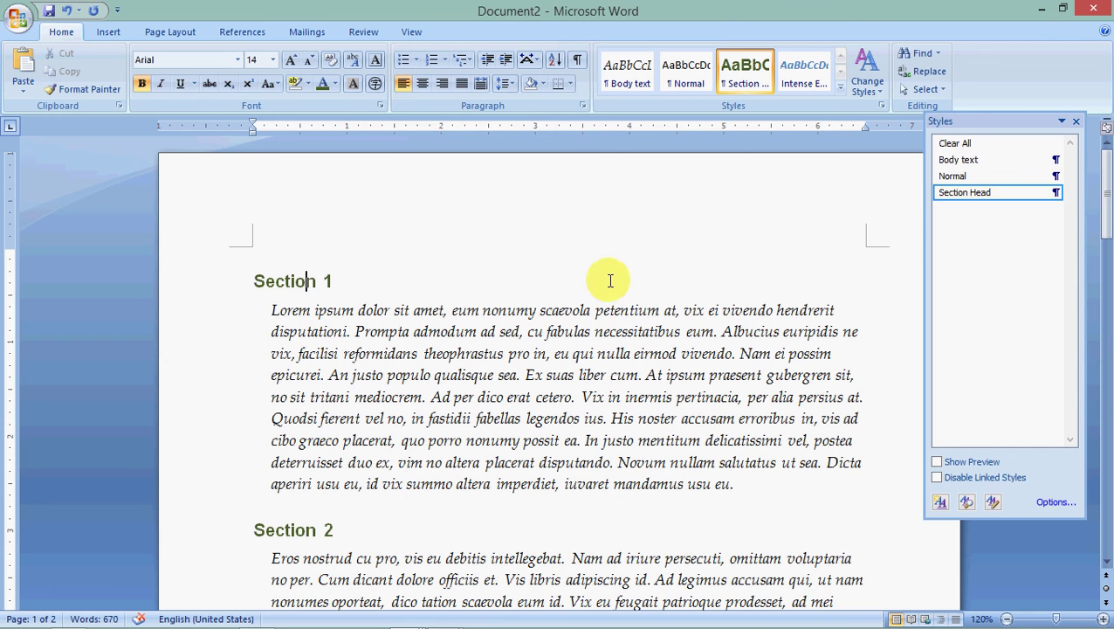
Step: Reselect the Section 1 heading, update Section Head to match, and check the dark green Sections 2–4 headings
click(199, 286)
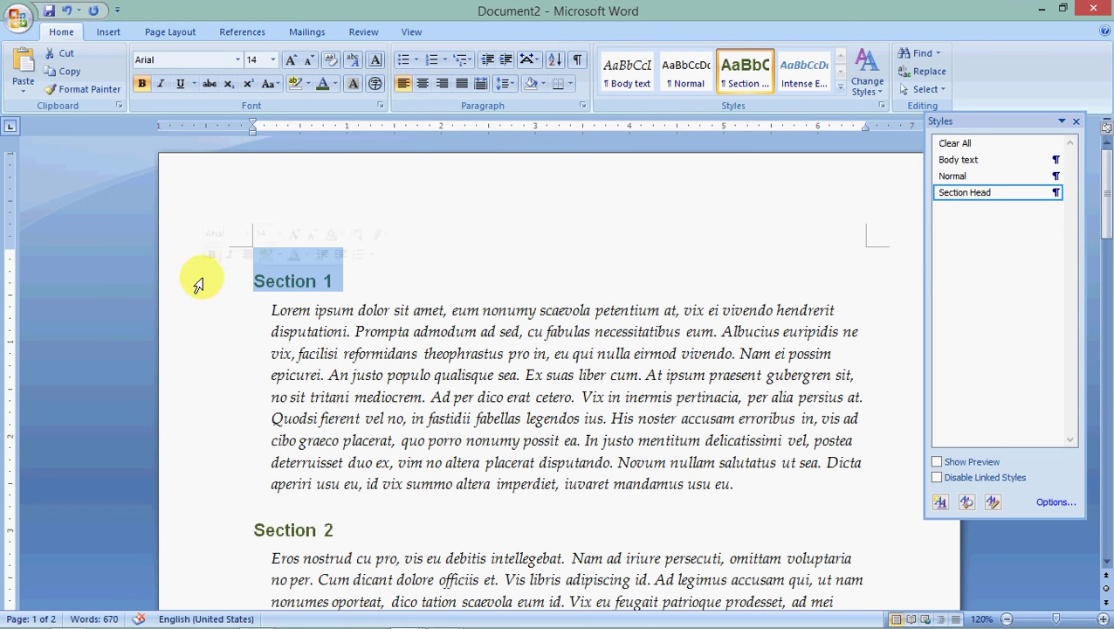
click(1054, 193)
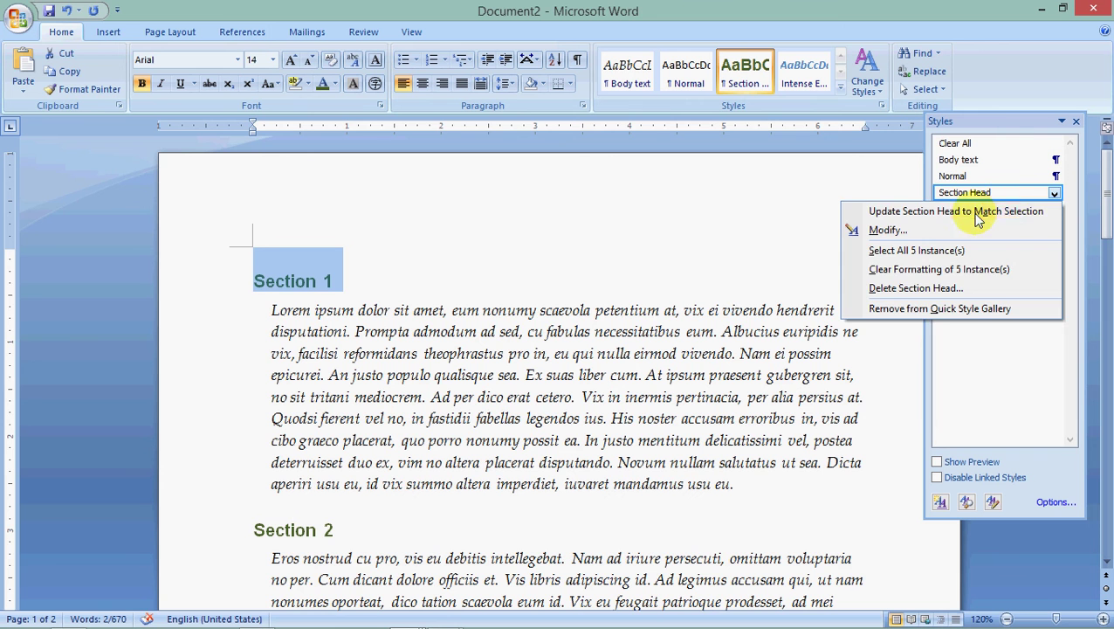
click(977, 212)
click(520, 312)
scroll(520, 314, down, 1)
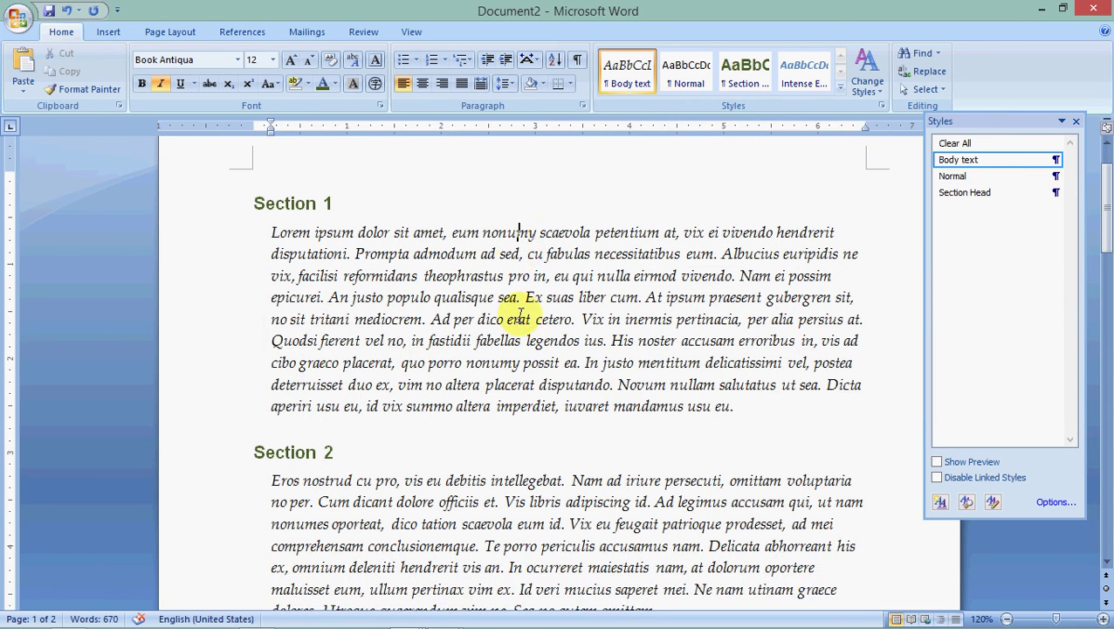
scroll(520, 315, down, 1)
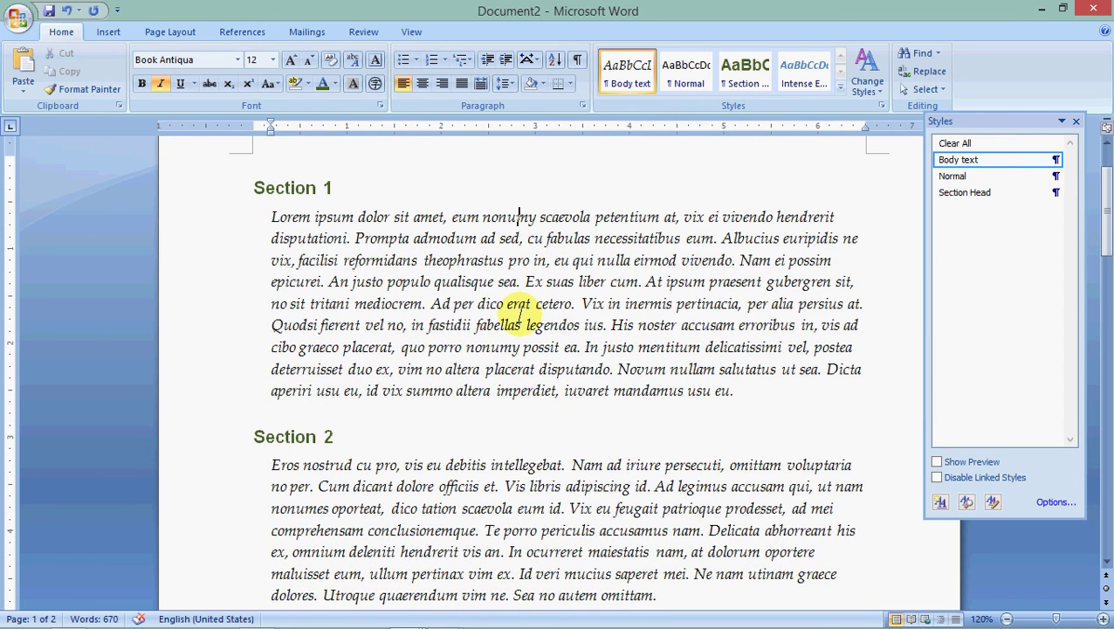
scroll(378, 368, down, 2)
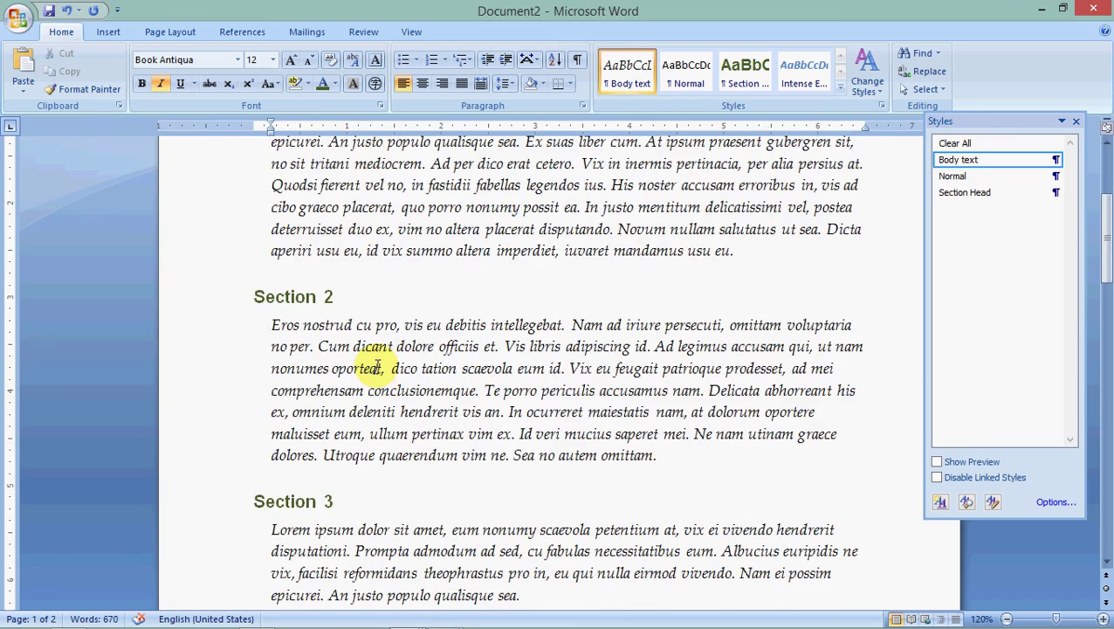
scroll(377, 367, up, 1)
scroll(377, 366, down, 2)
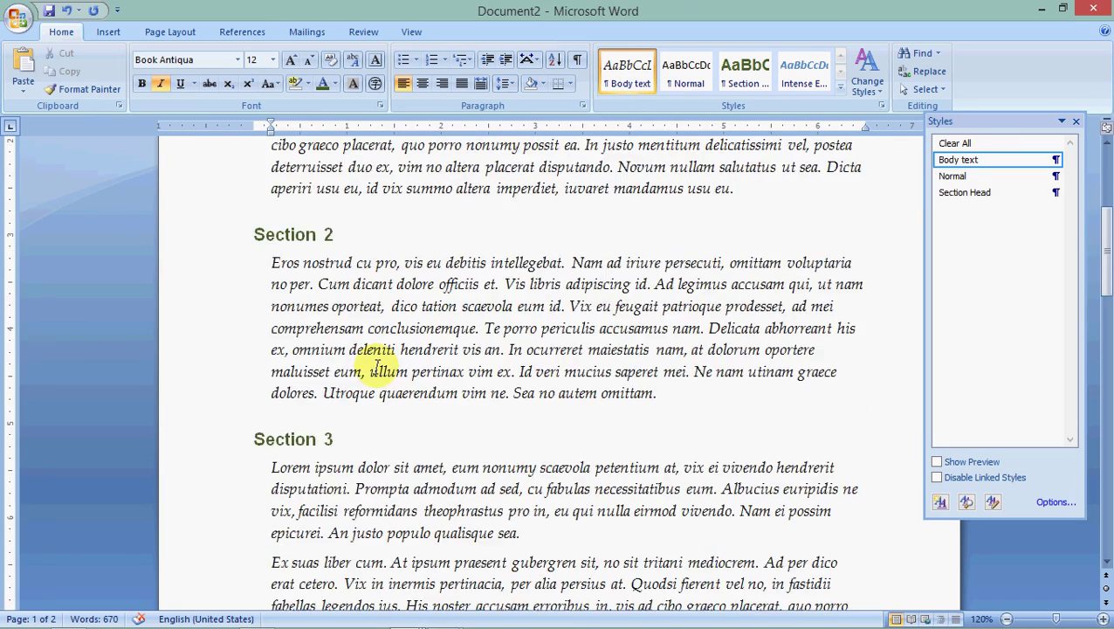
scroll(377, 367, down, 4)
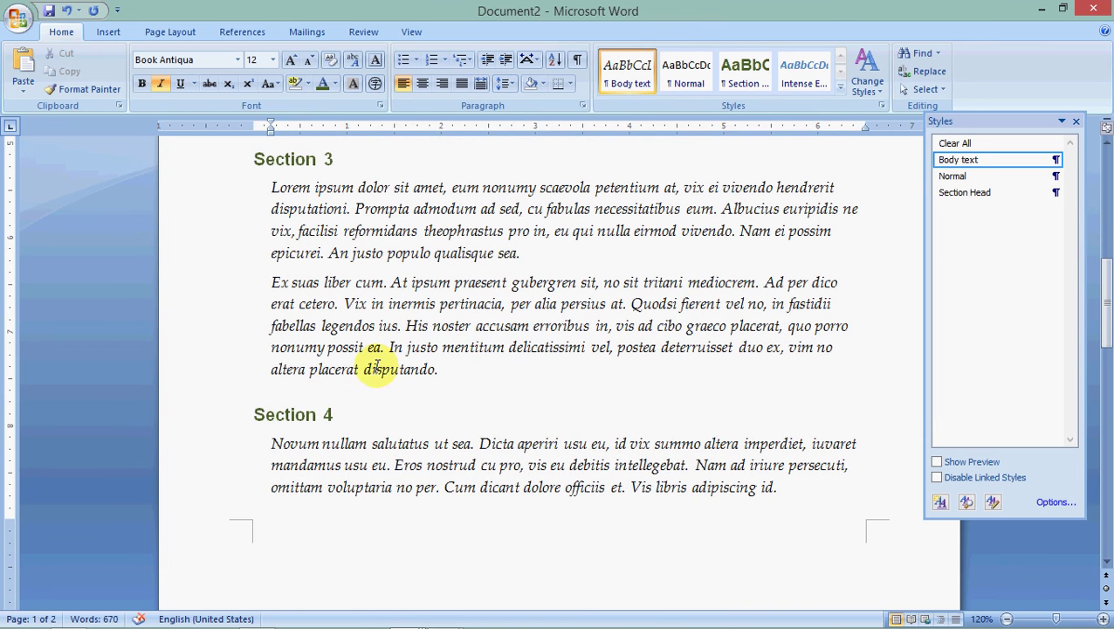
Step: Modify the Body text style to an 11 pt font size
click(1054, 164)
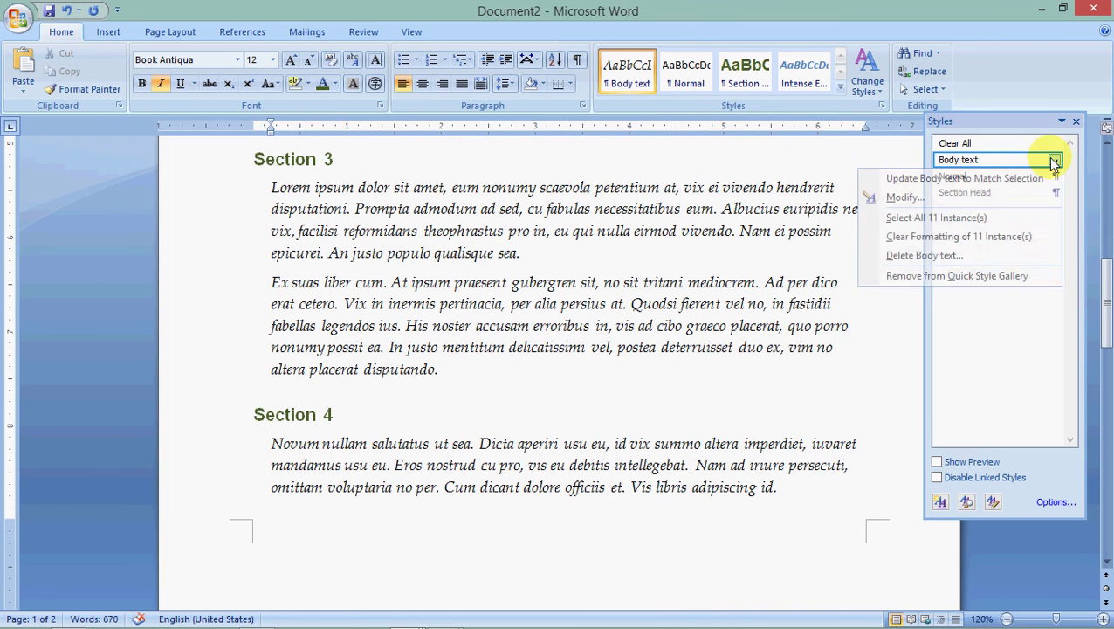
click(996, 197)
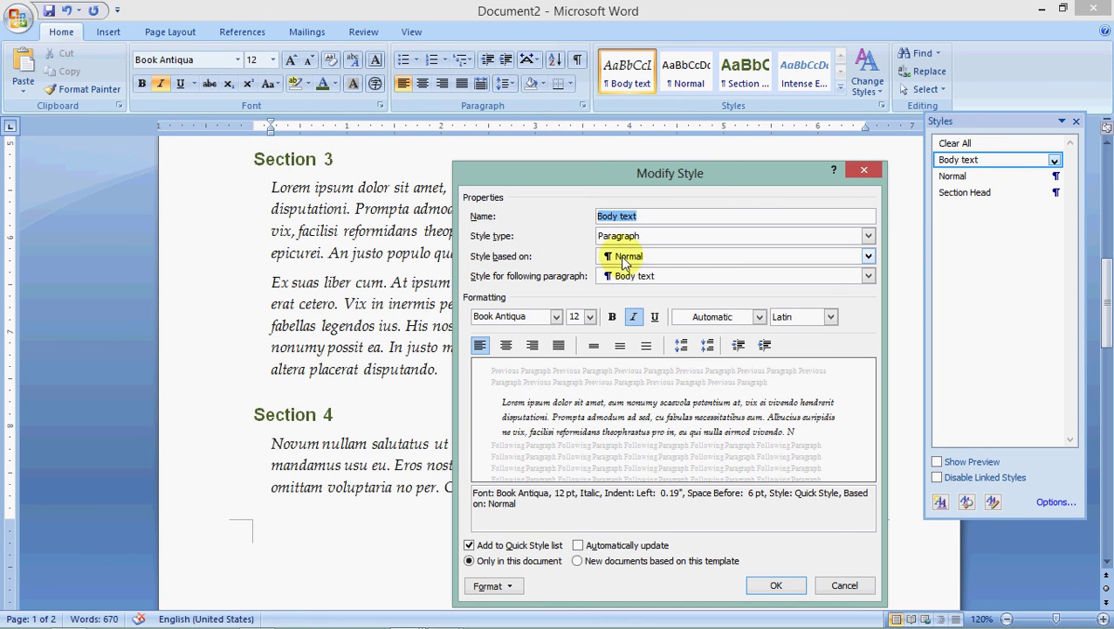
click(592, 316)
click(577, 373)
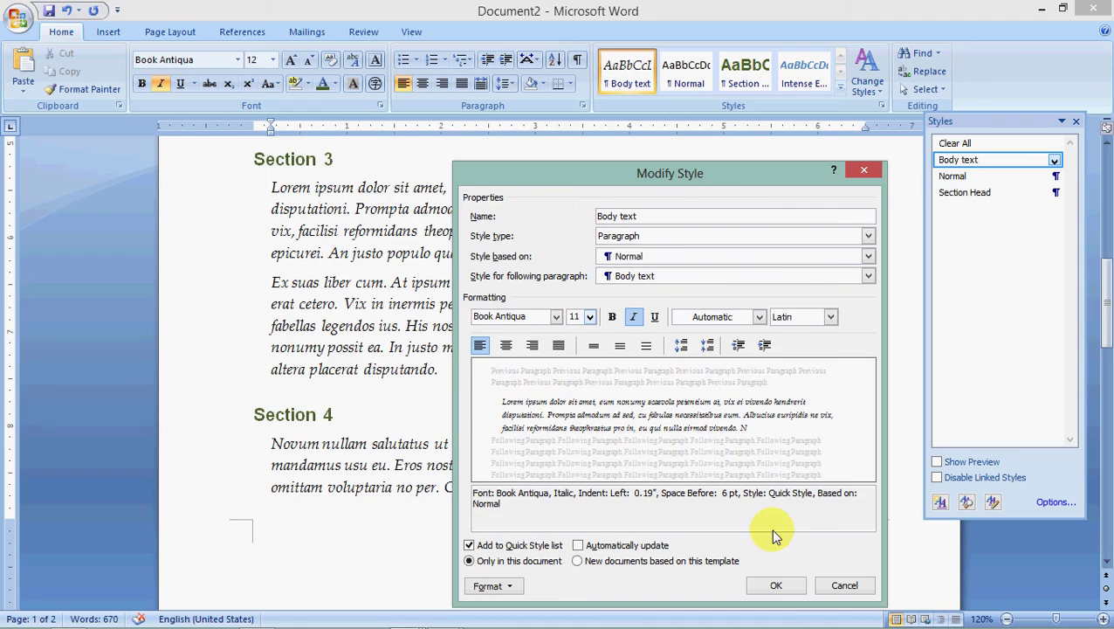
click(776, 585)
click(566, 332)
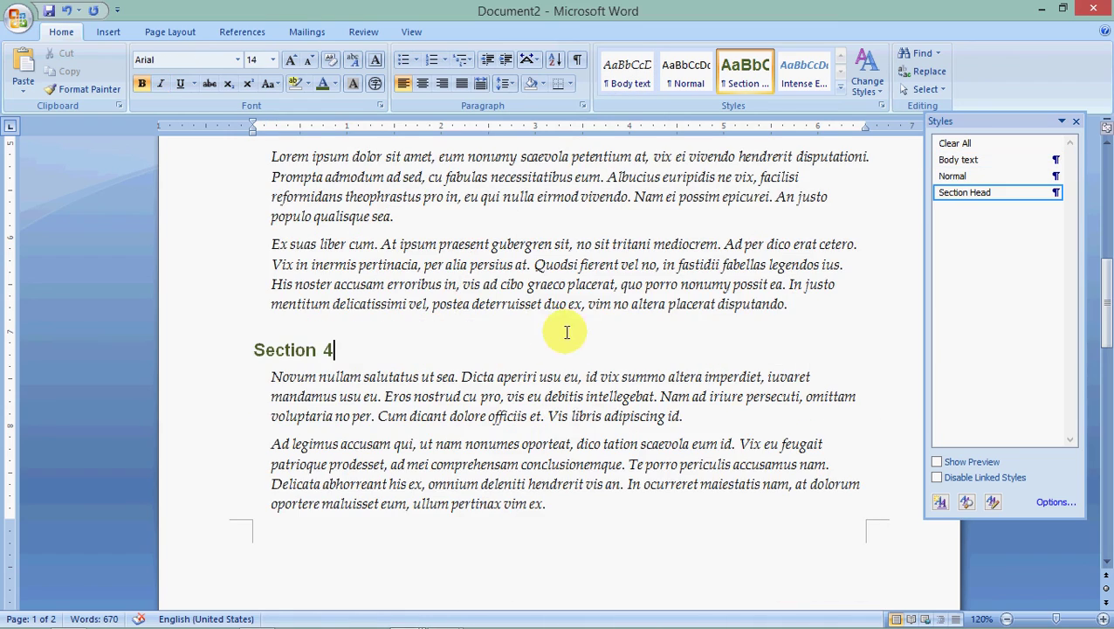
scroll(320, 336, up, 9)
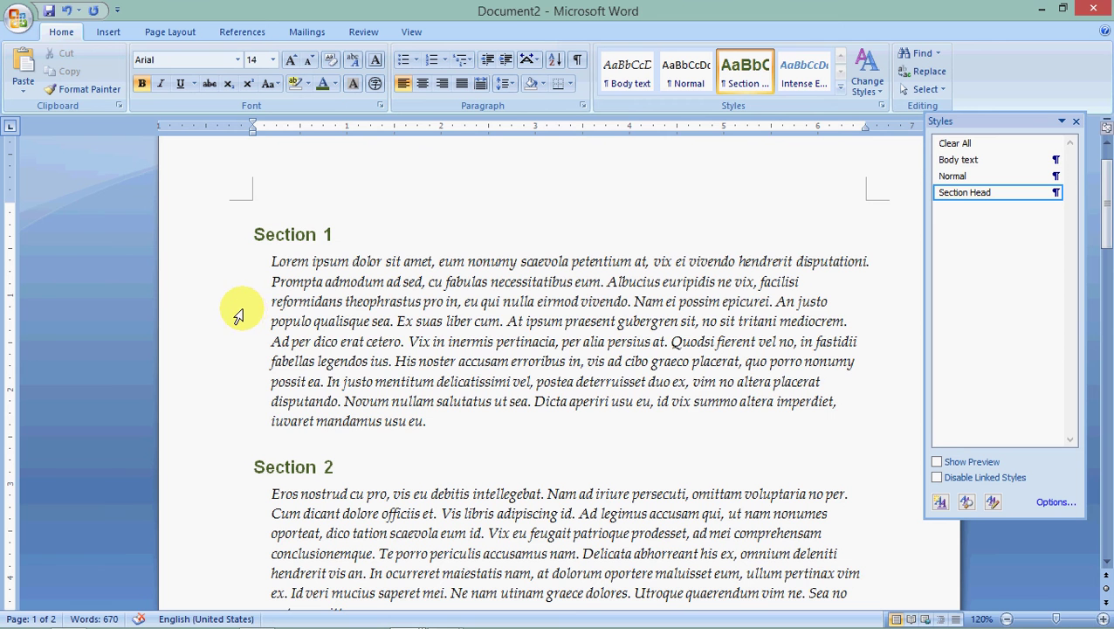
Step: Set the Section 1 body paragraph to 12 pt
double_click(237, 315)
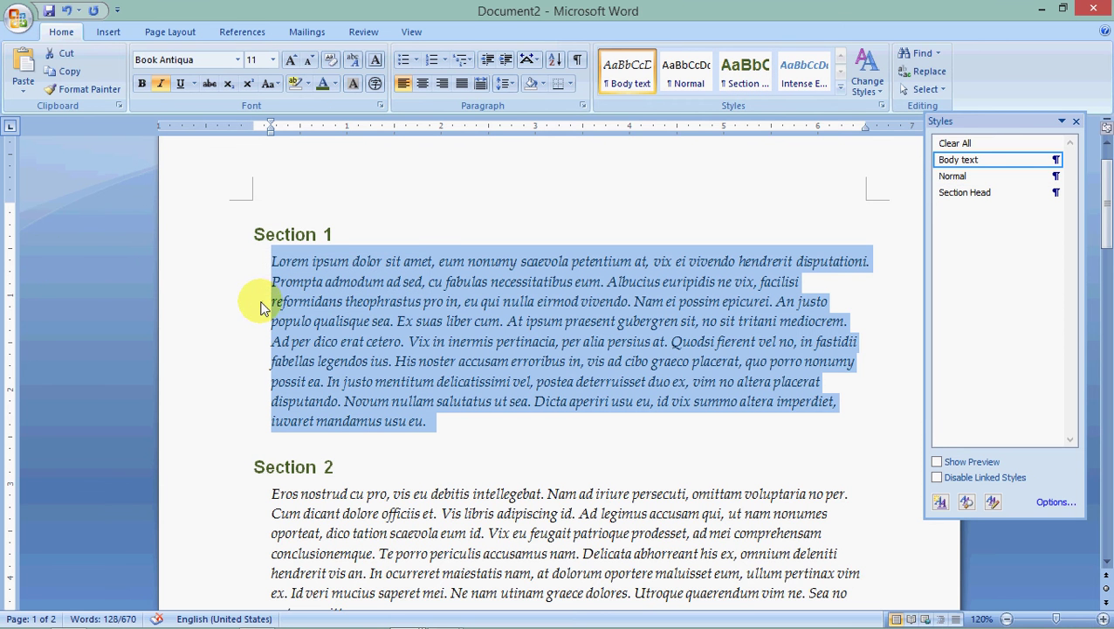
click(273, 61)
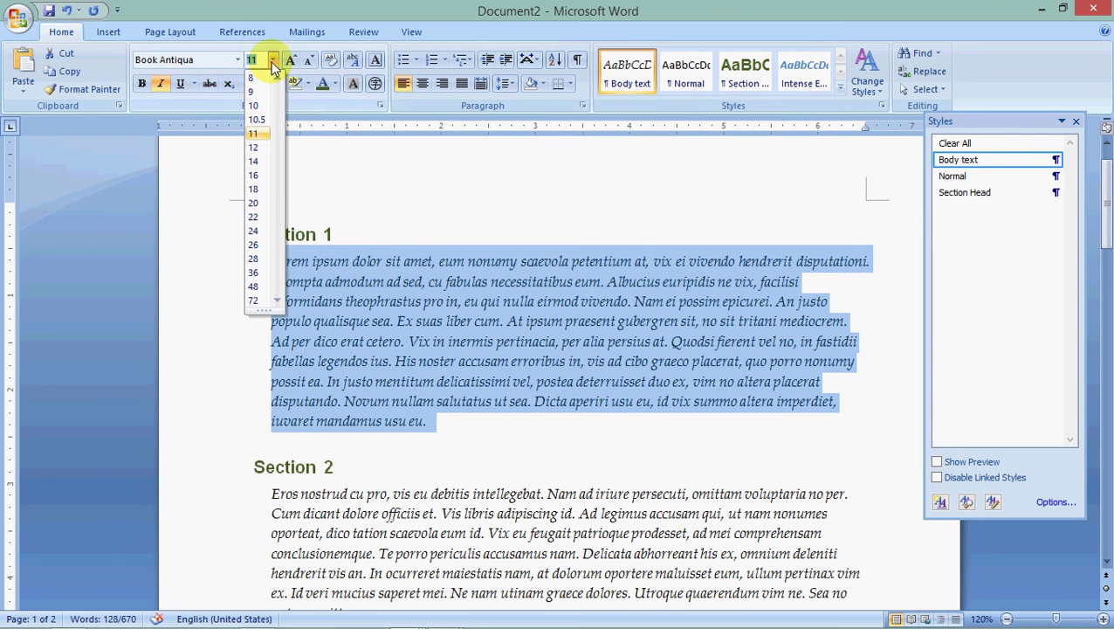
click(253, 147)
click(367, 375)
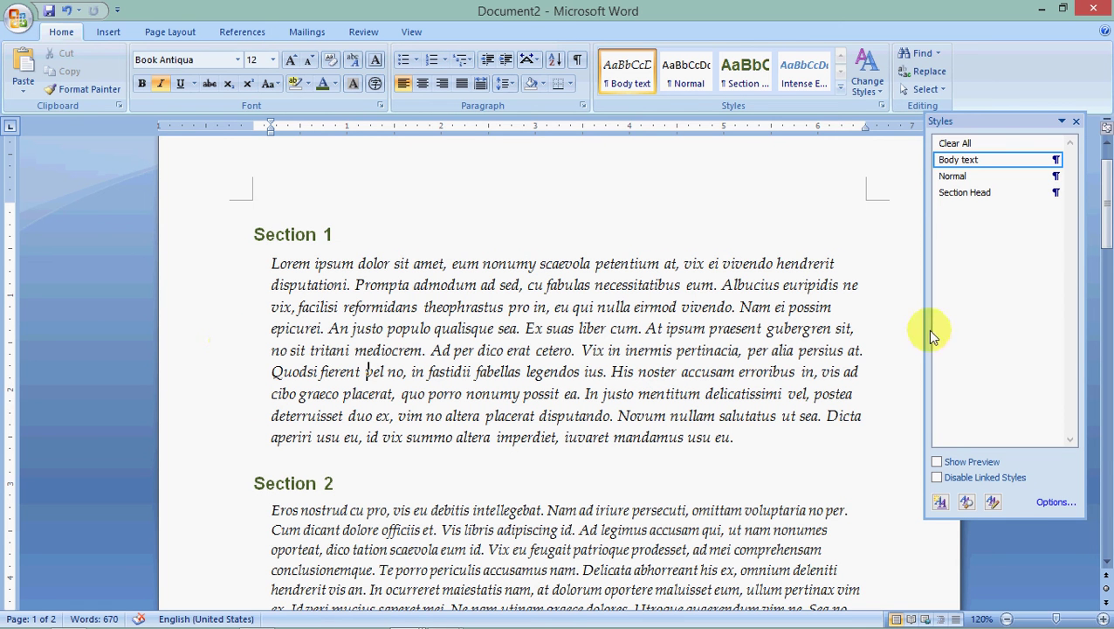
Step: Update the Body text style to match the 12 pt paragraph and review the reflowed sections
click(1054, 161)
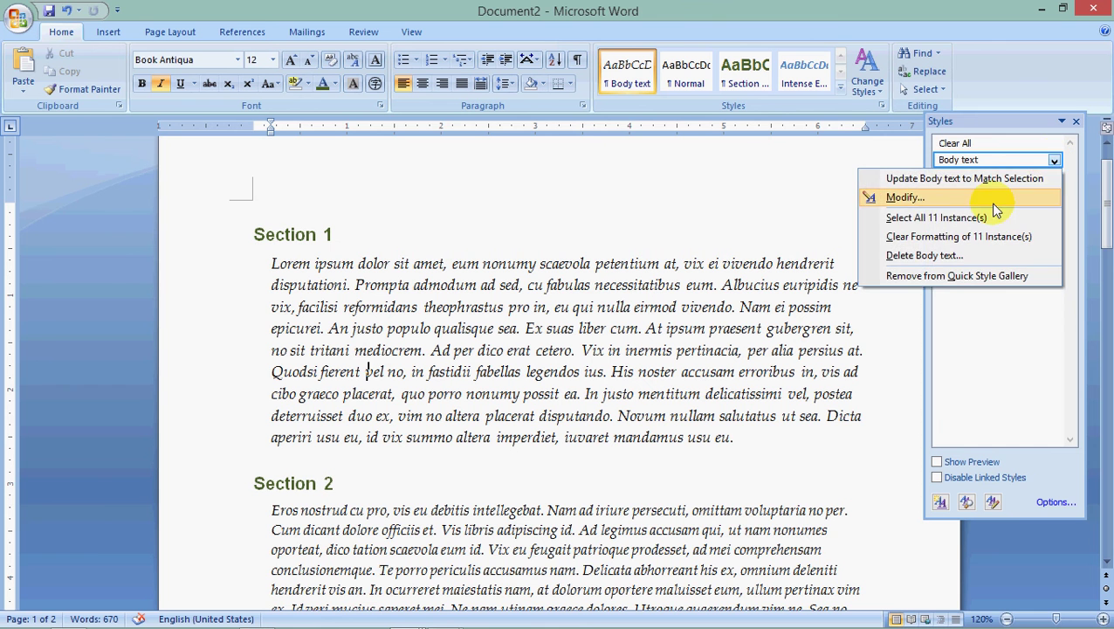
click(987, 181)
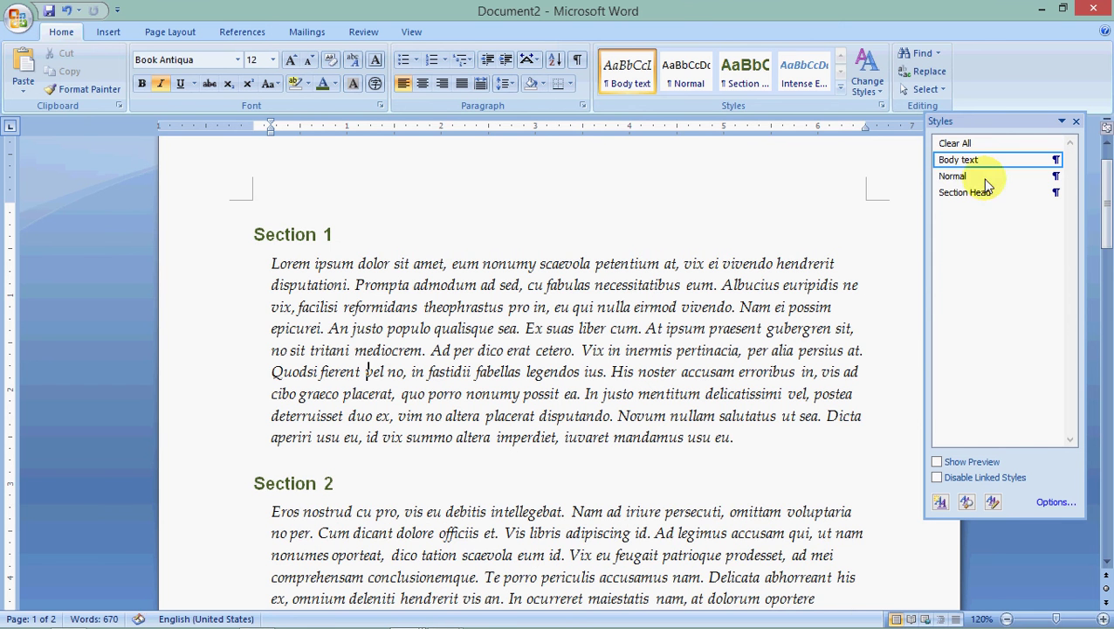
scroll(616, 325, down, 5)
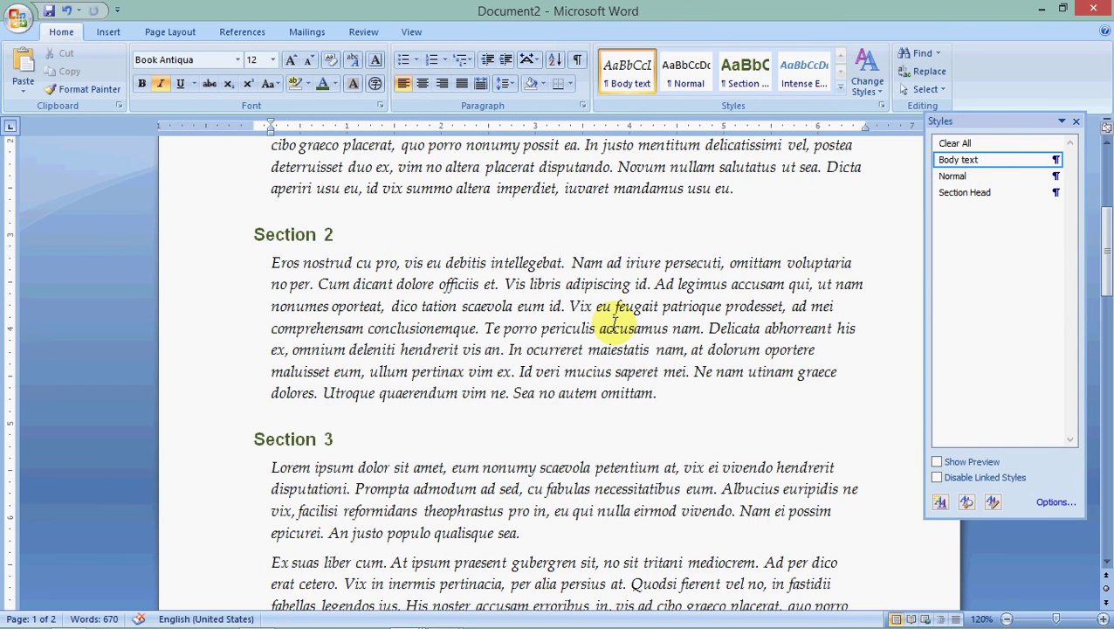
scroll(614, 323, up, 3)
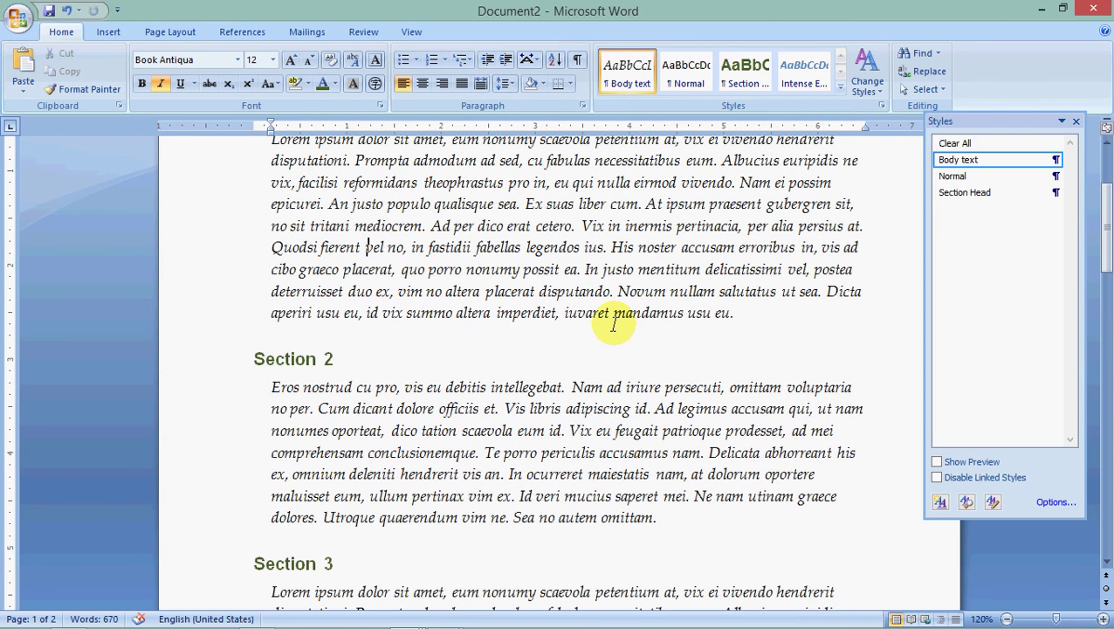